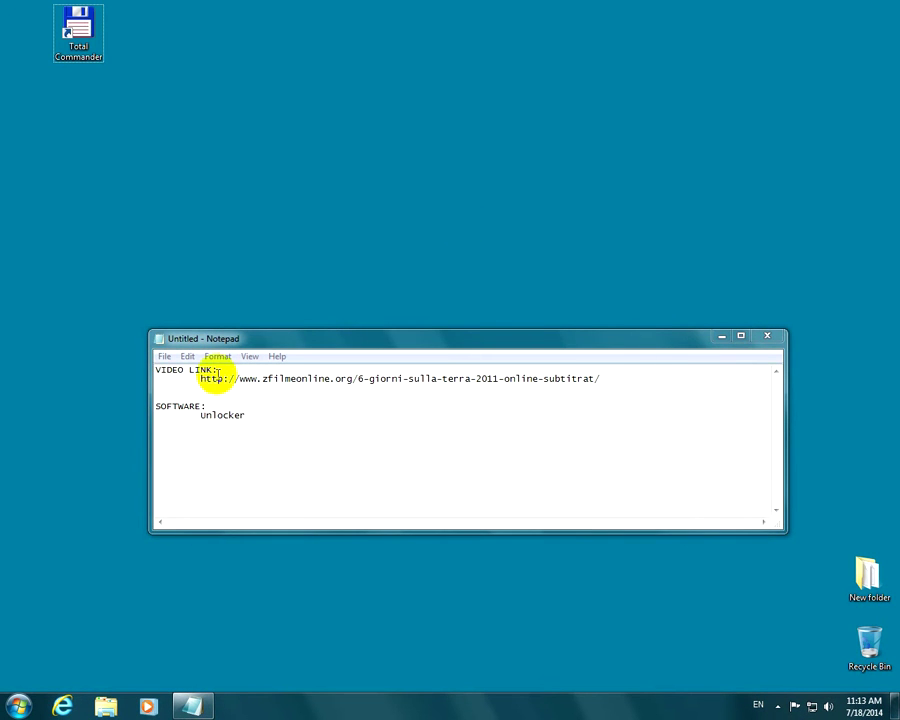
- Copy the 6-giorni-sulla-terra-2011 video link URL from the Notepad note
drag(199, 378, 606, 381)
right_click(358, 380)
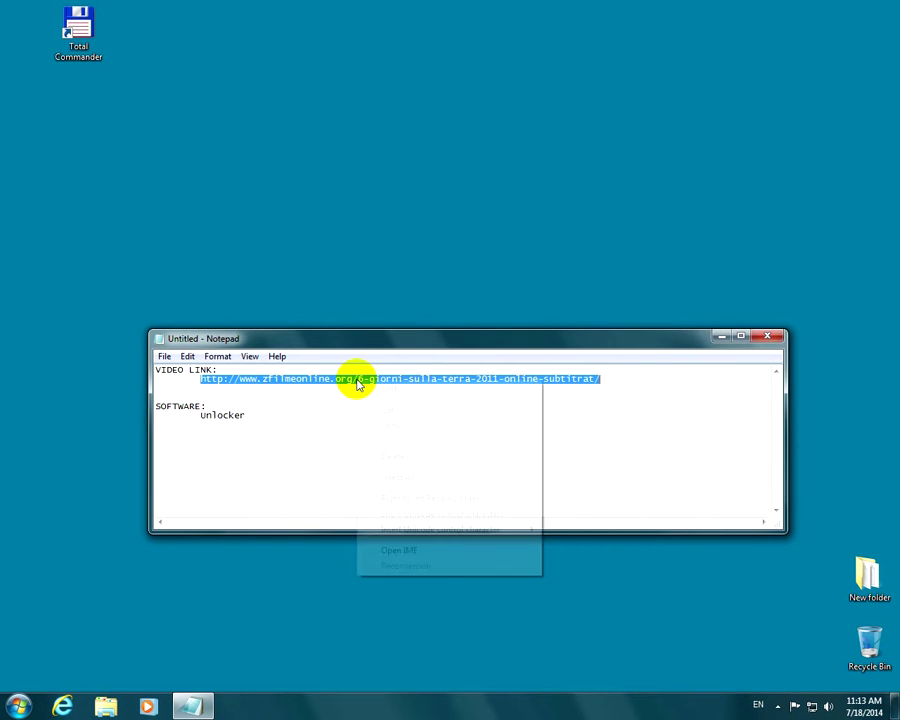
click(390, 426)
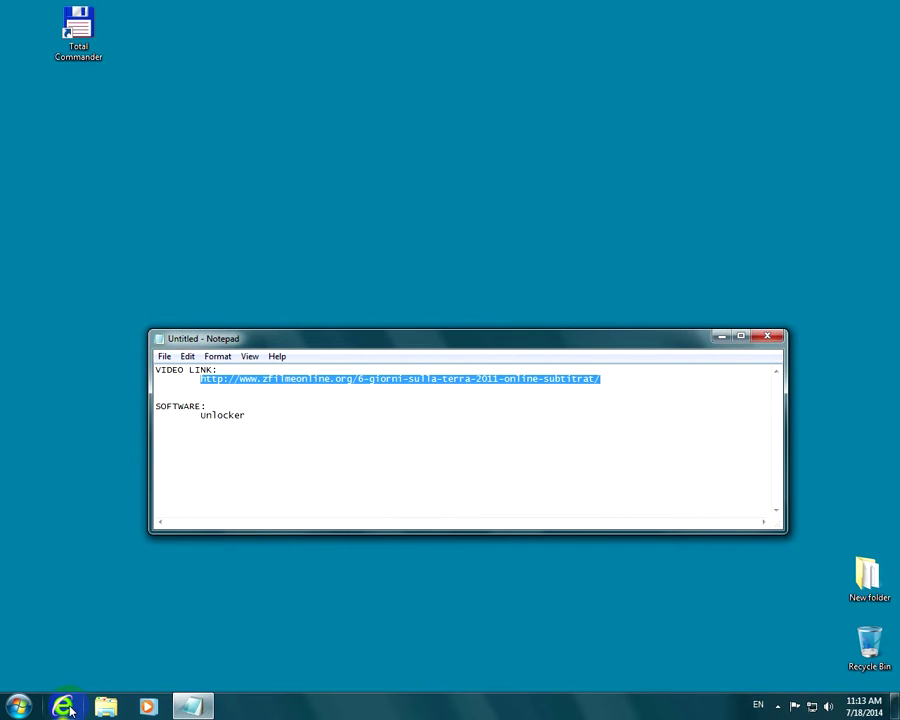
- Load the copied zfilmeonline.org movie link in a maximized Internet Explorer window
click(64, 707)
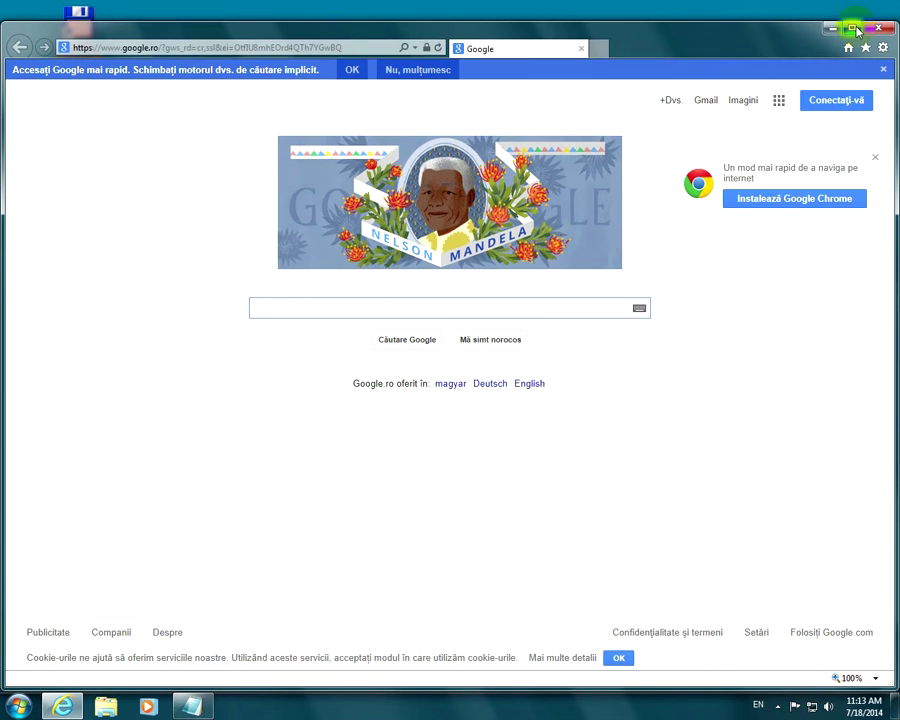
click(856, 30)
click(342, 26)
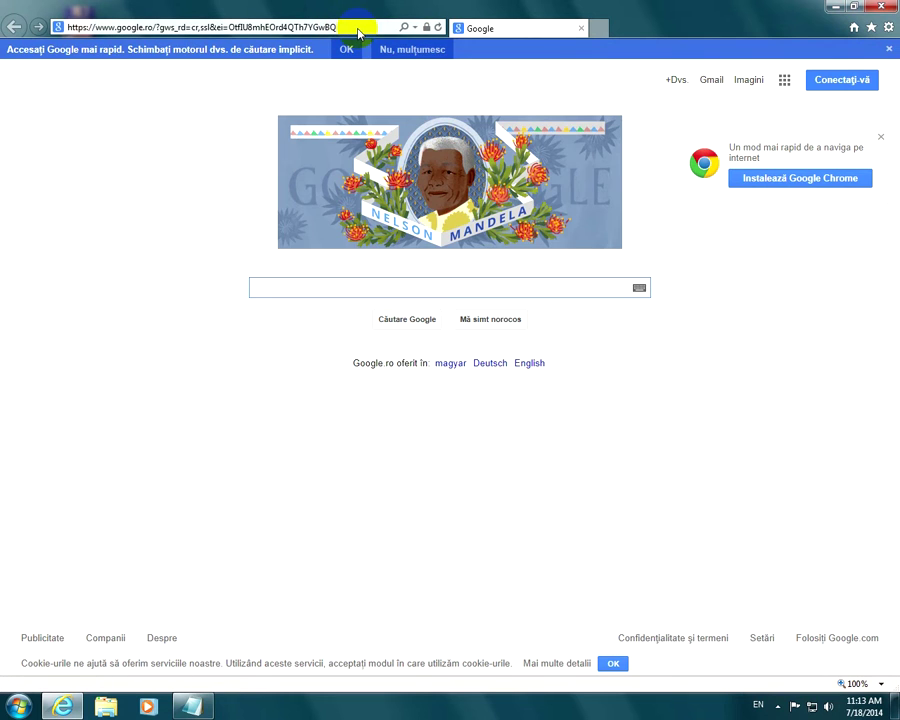
click(362, 29)
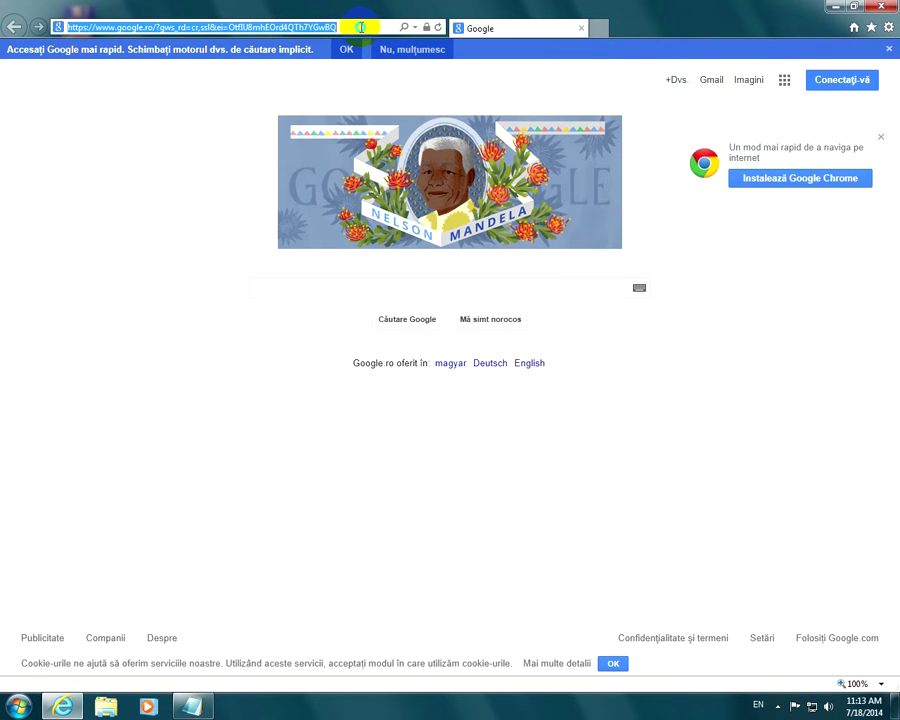
right_click(361, 27)
click(396, 87)
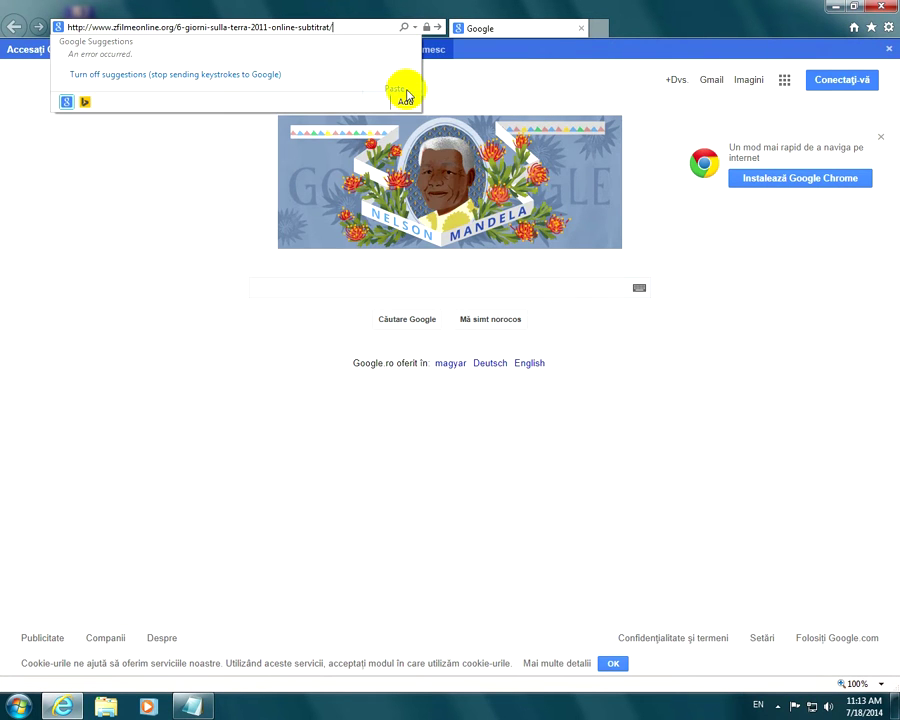
click(433, 27)
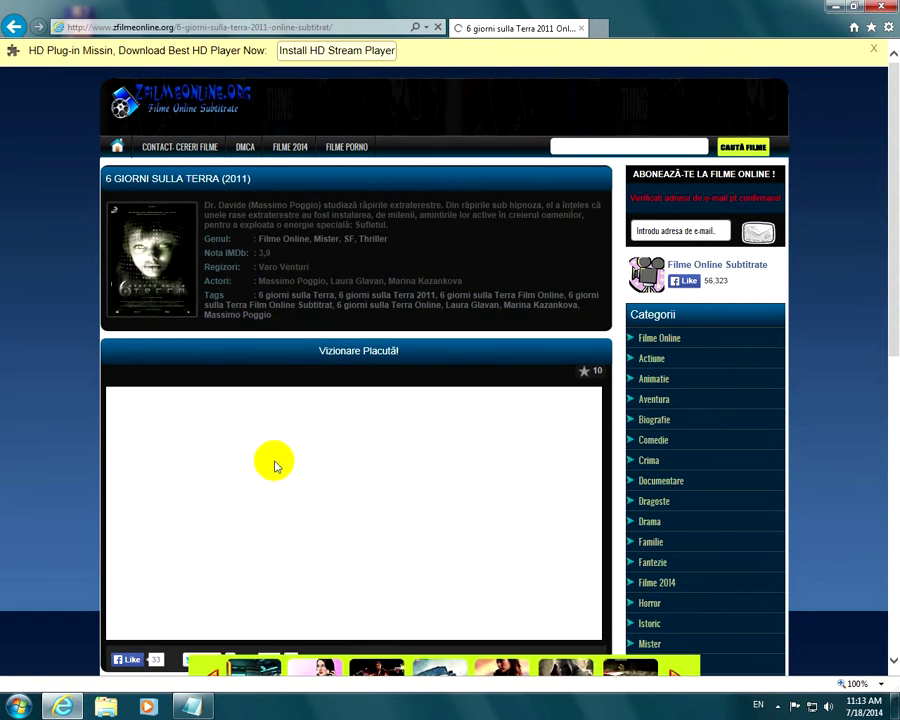
- Snap the browser to the screen's right half and start the movie playing
scroll(351, 462, down, 2)
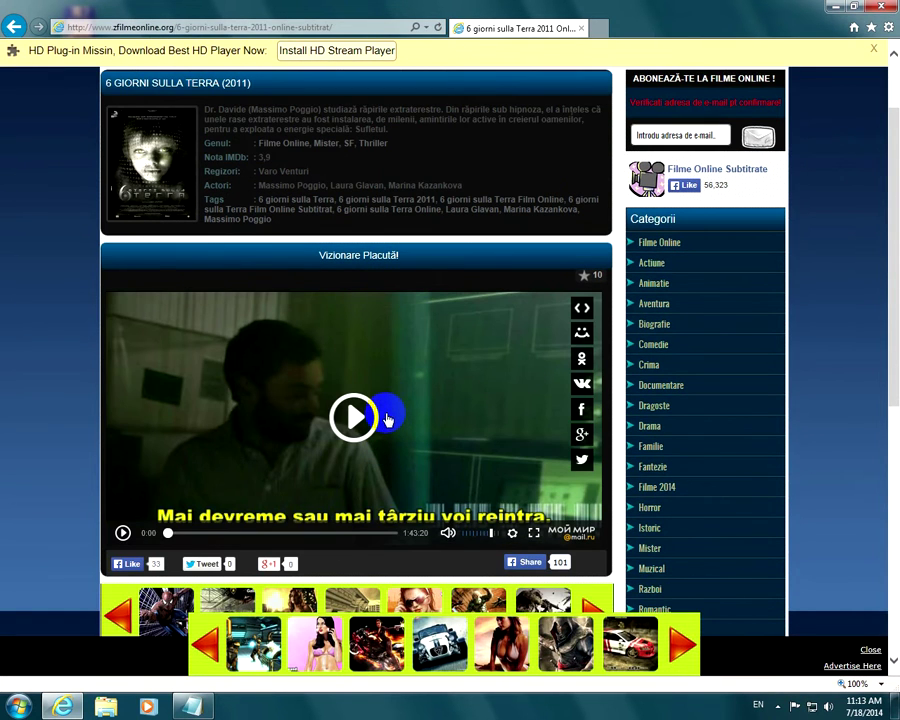
key(super+Right)
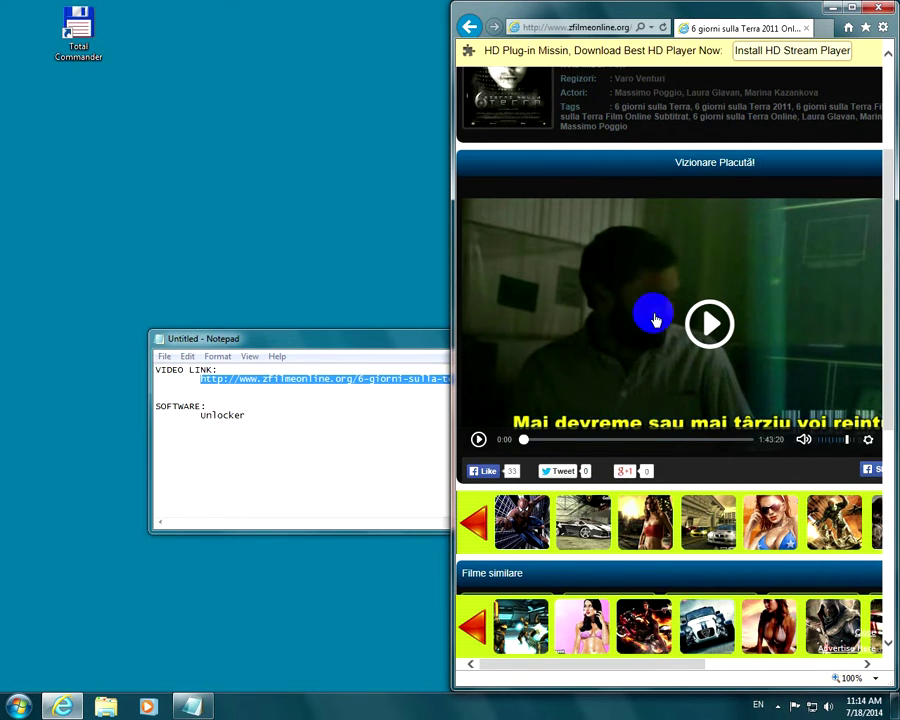
click(708, 326)
click(84, 34)
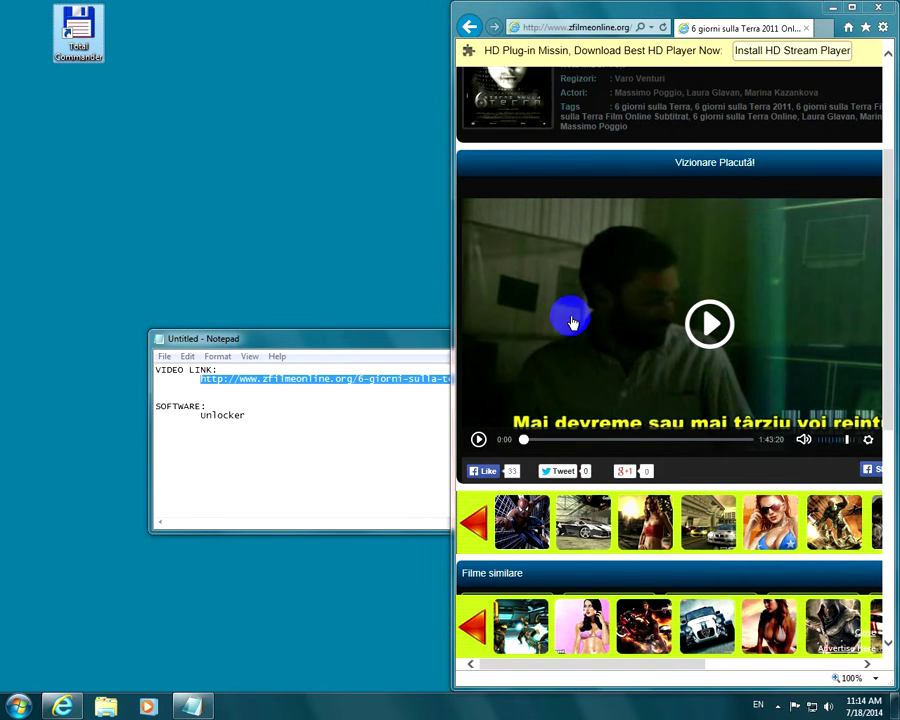
- Launch Total Commander past its trial notice, then bring the film page back in front
double_click(84, 38)
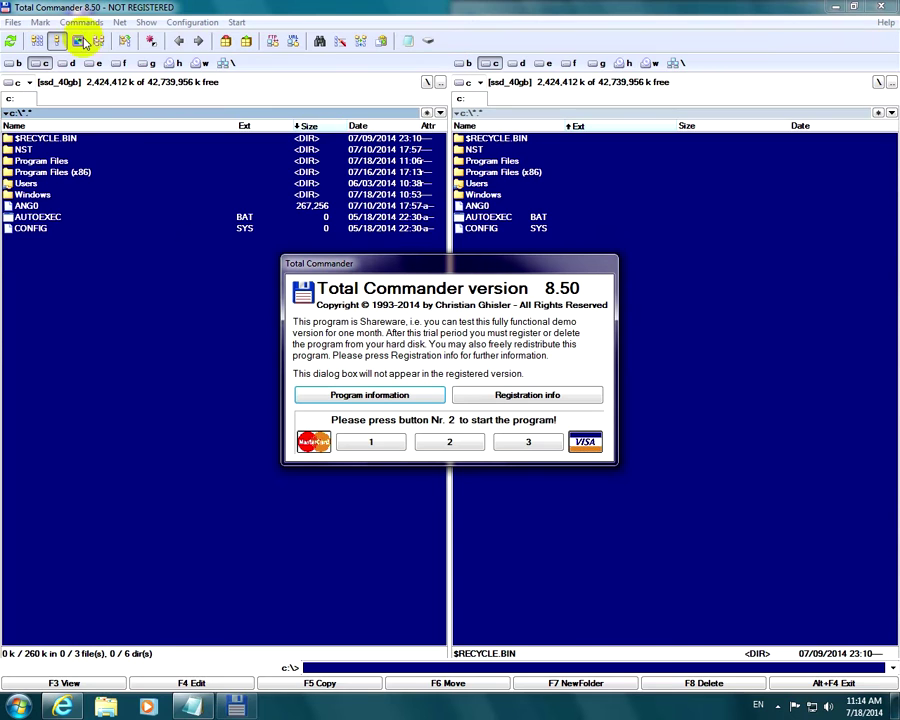
click(443, 446)
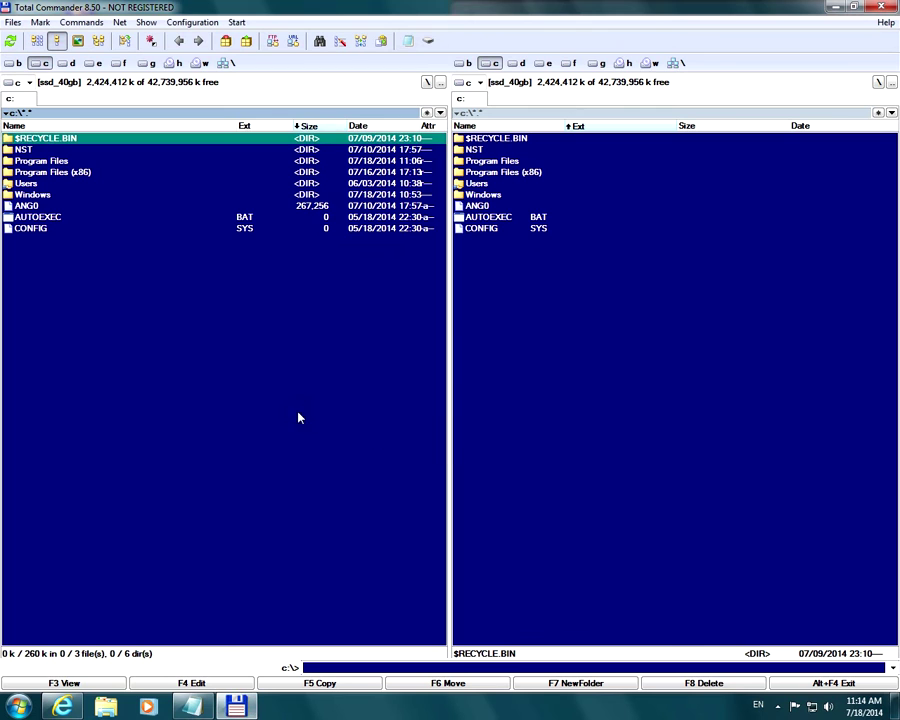
click(62, 706)
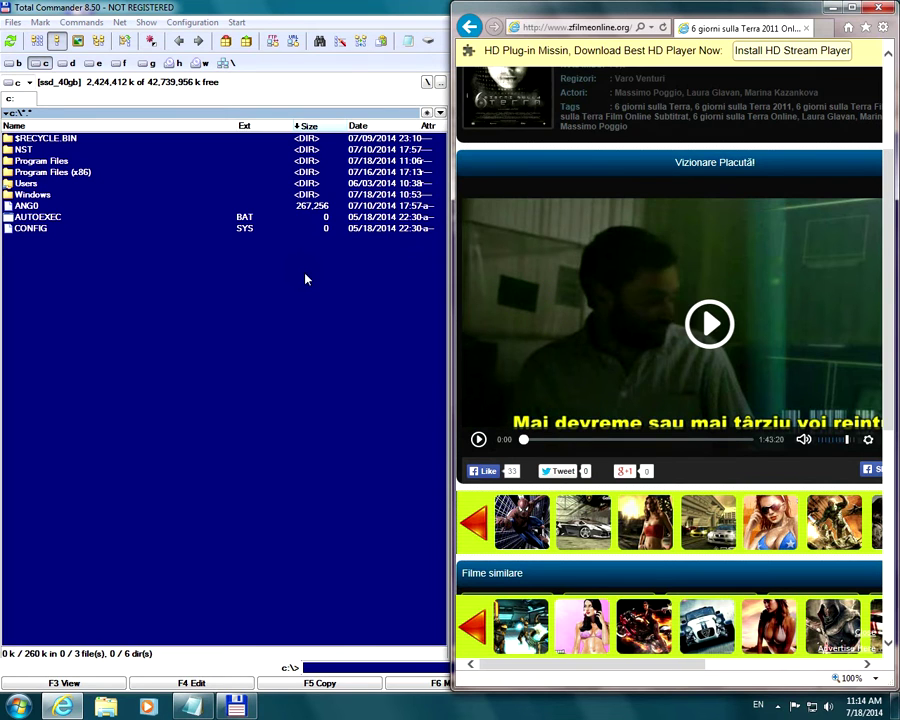
- Review the hotlist's Temporary Internet Files and Temp entries, confirming cd %temp%, then cancel
click(362, 302)
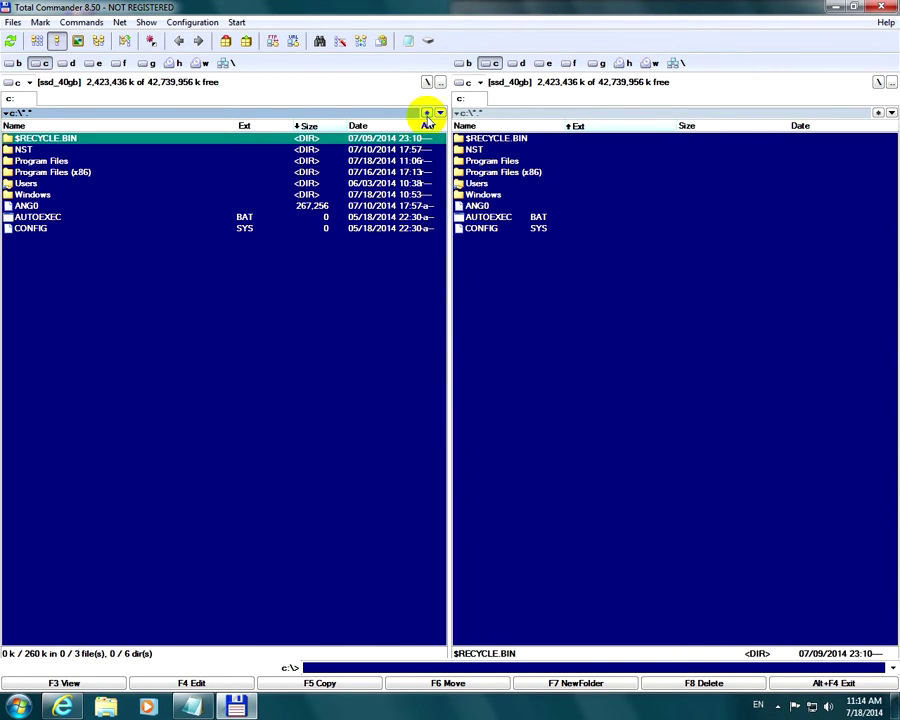
click(427, 113)
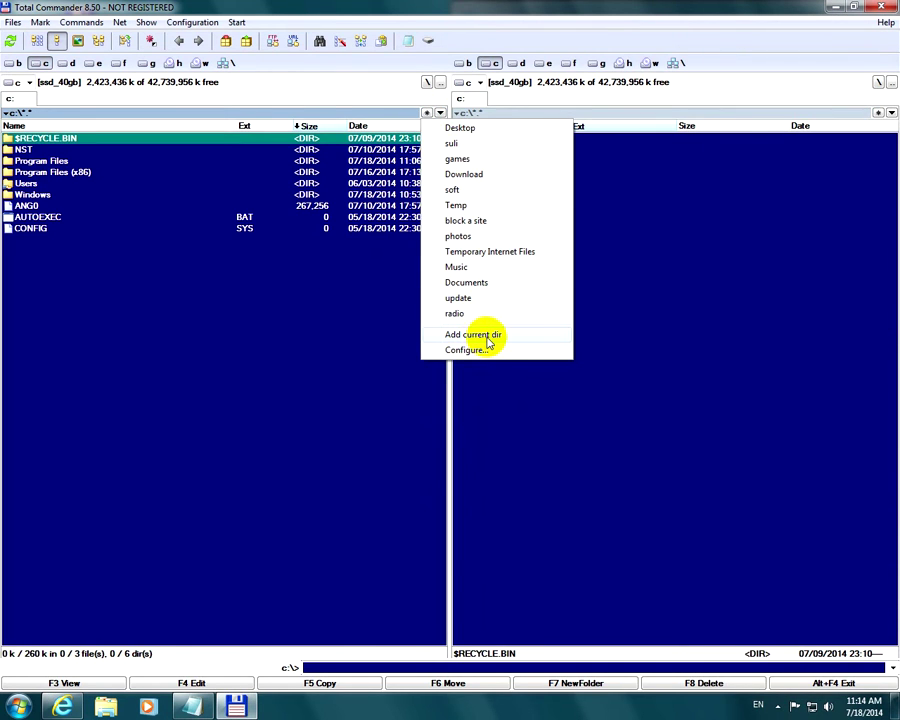
click(490, 348)
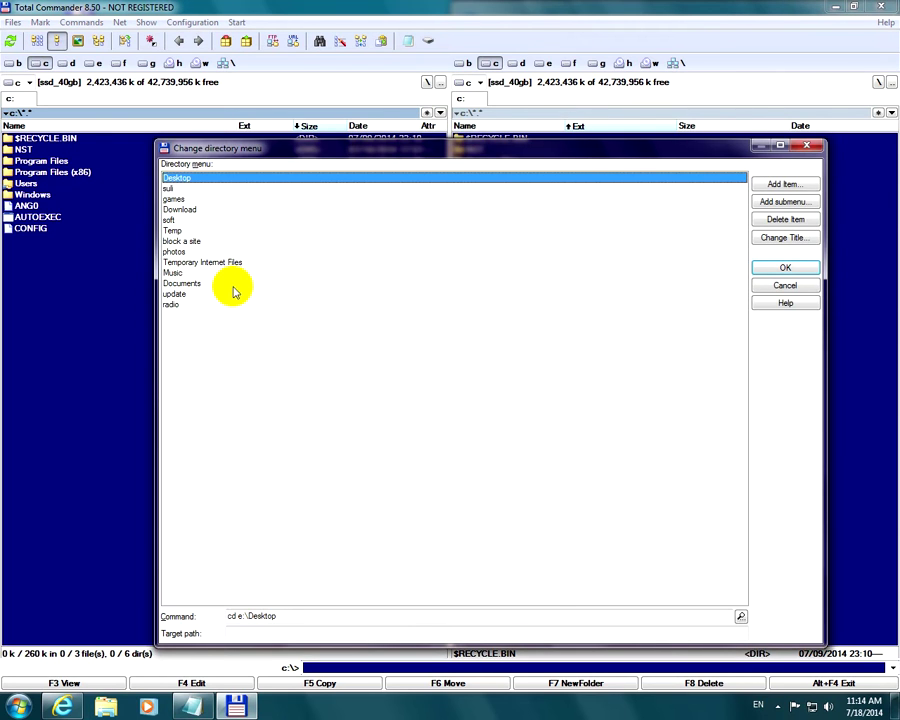
click(207, 263)
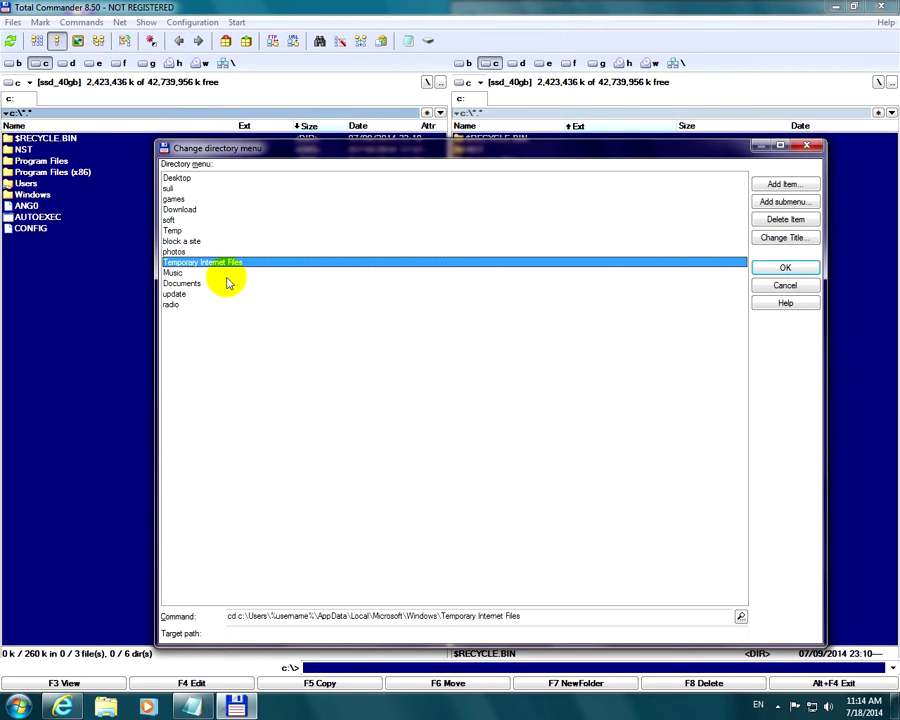
triple_click(237, 617)
key(Delete)
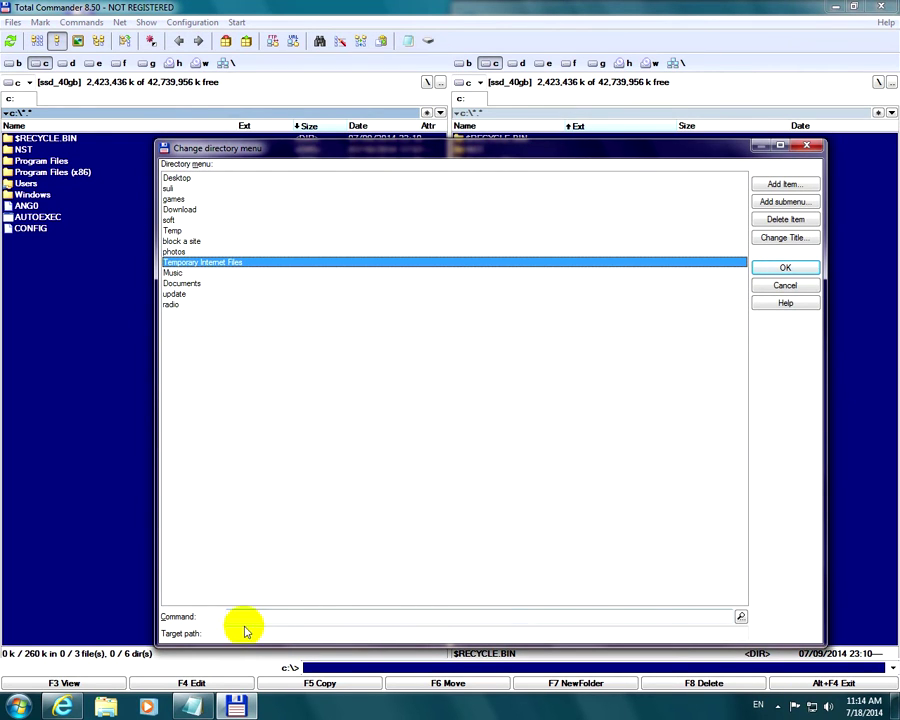
text(cd c:\Users\%username%\AppData\Local\Microsoft\Windows\Temporary Internet Files)
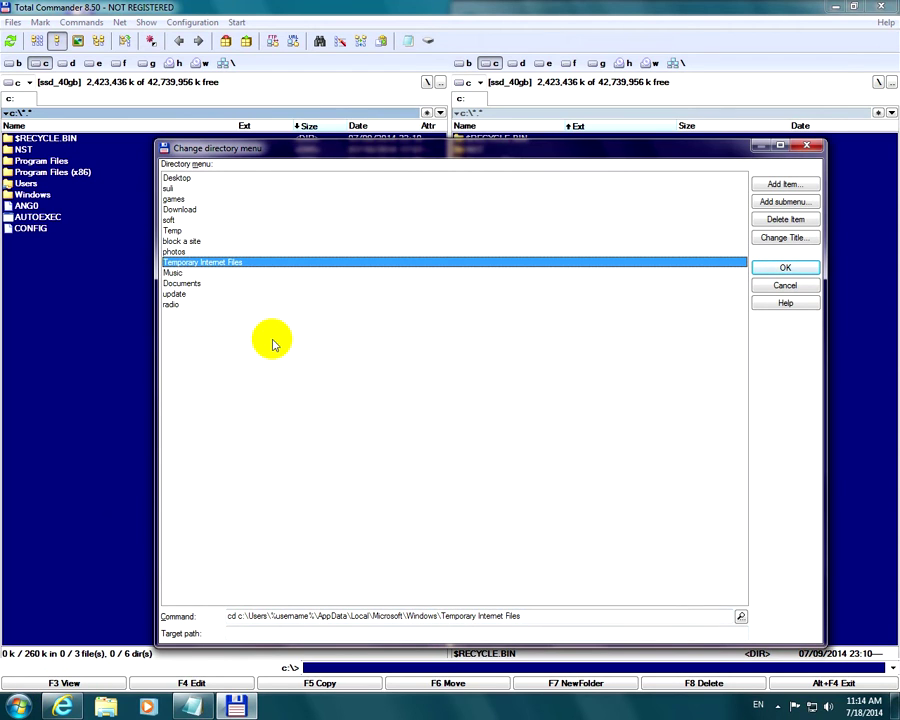
click(191, 231)
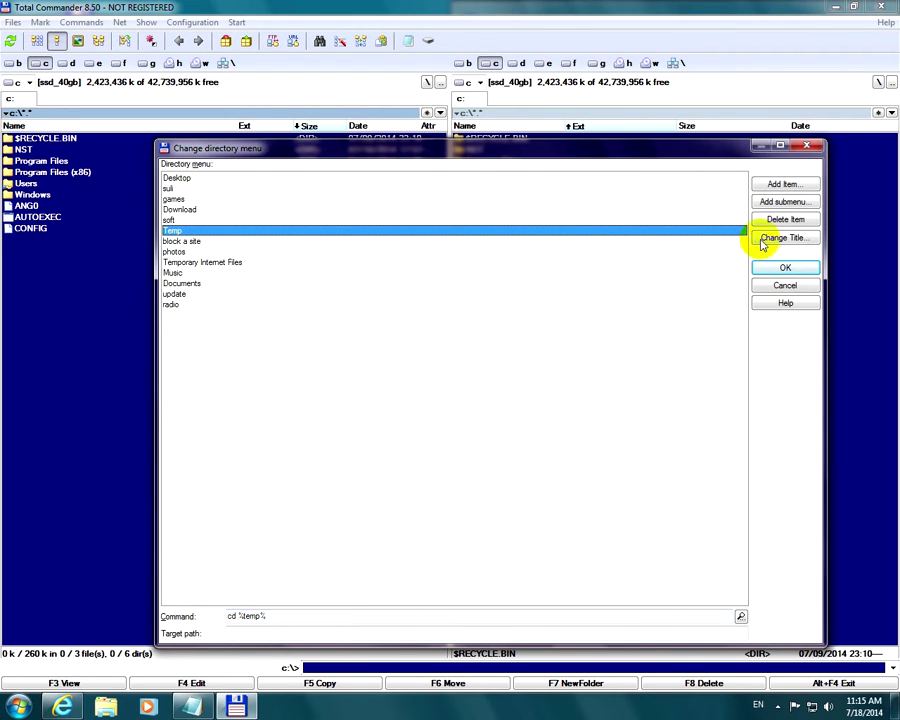
click(785, 286)
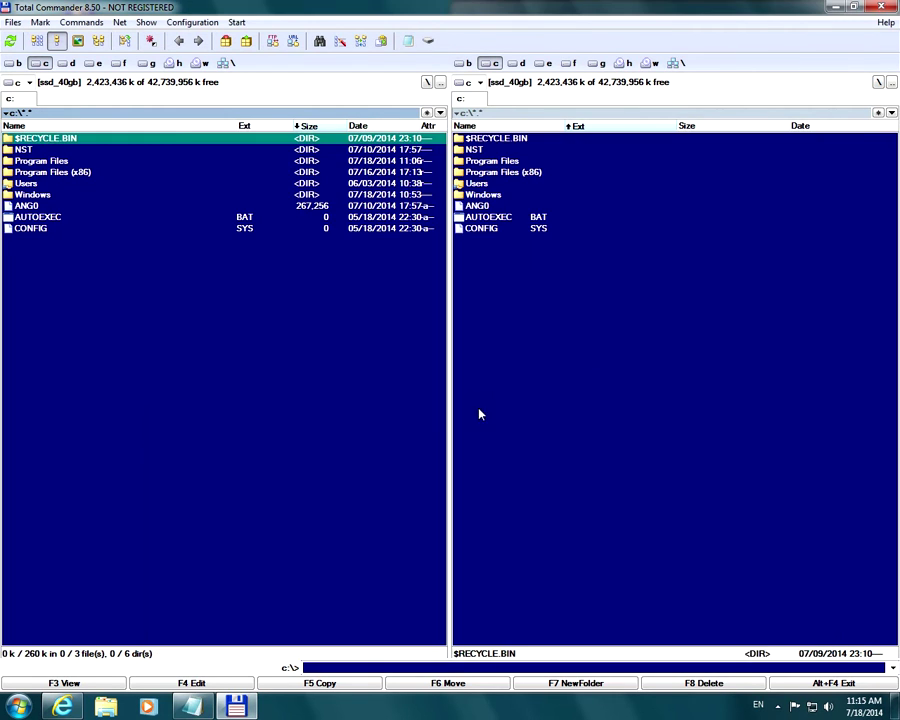
- Run cd %temp% in the command line to list the user's Temp folder
click(330, 667)
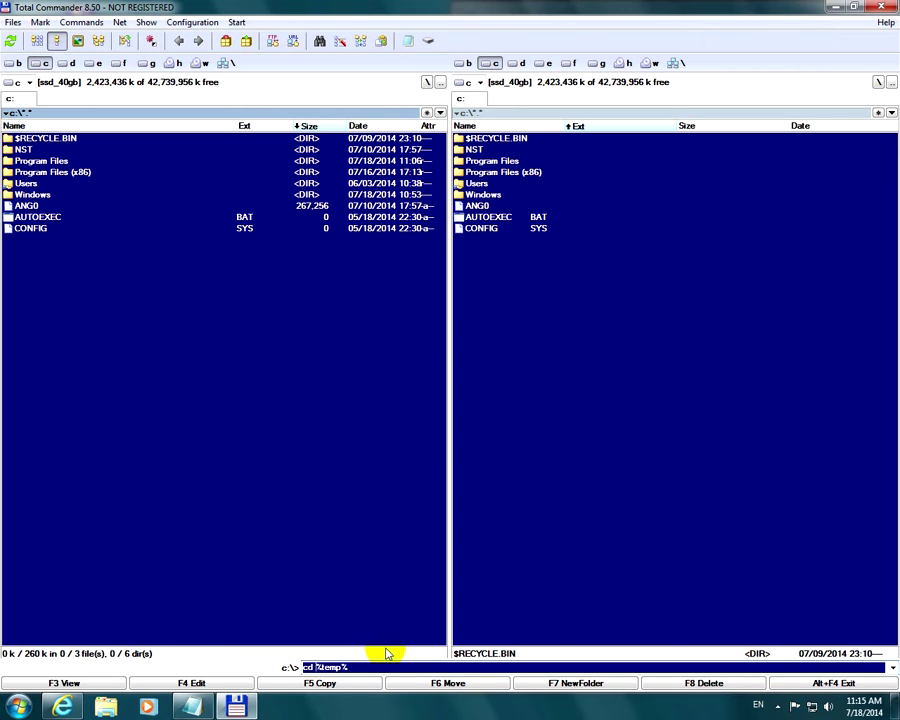
key(Return)
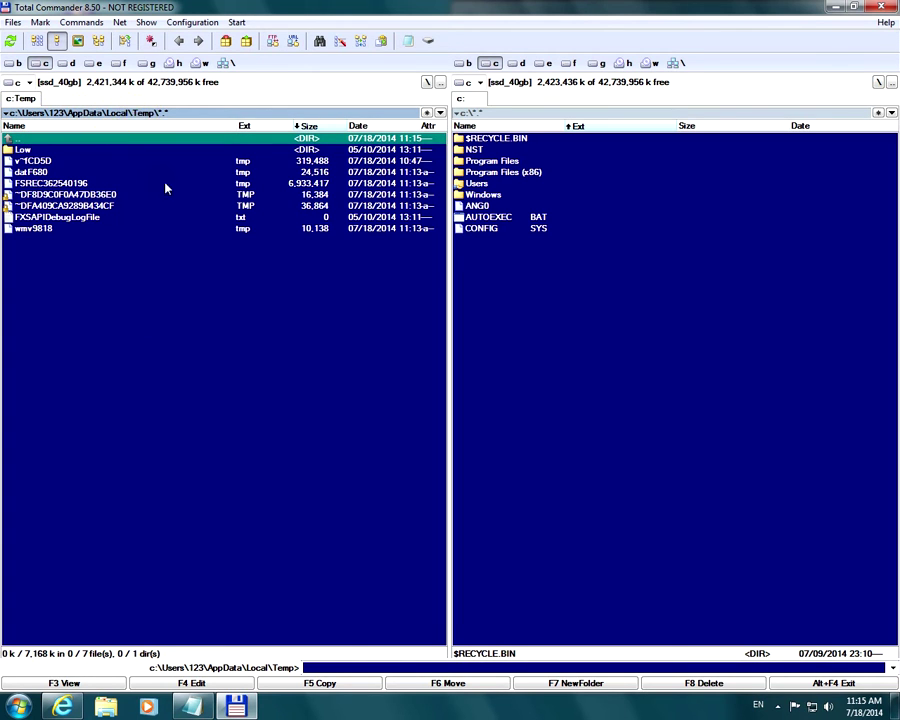
- Sort Temp by size descending, select FSREC362540196, and bring the movie page forward
click(310, 126)
click(311, 126)
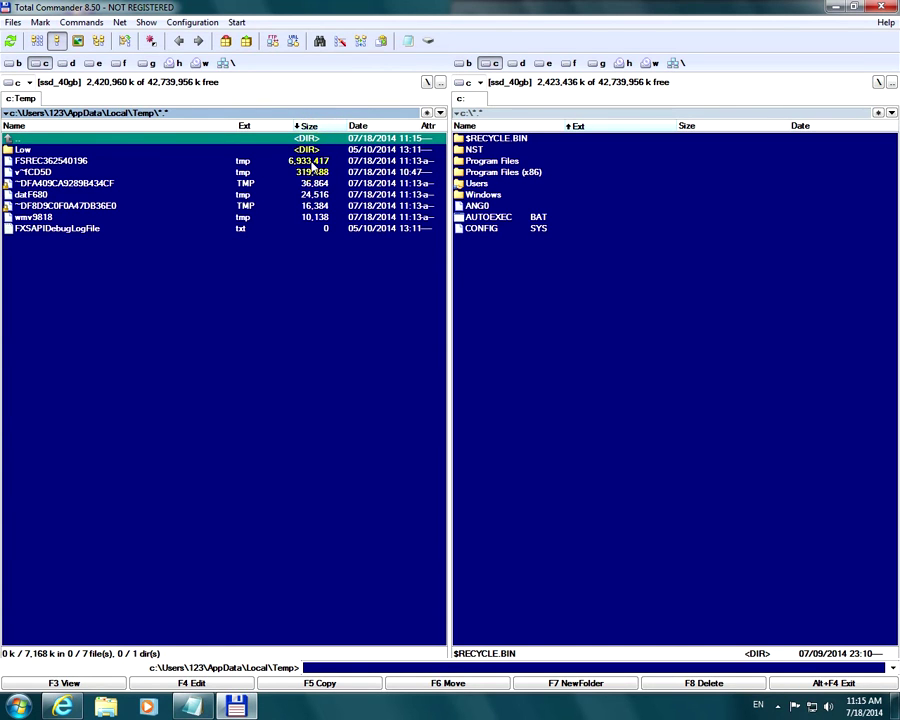
click(311, 164)
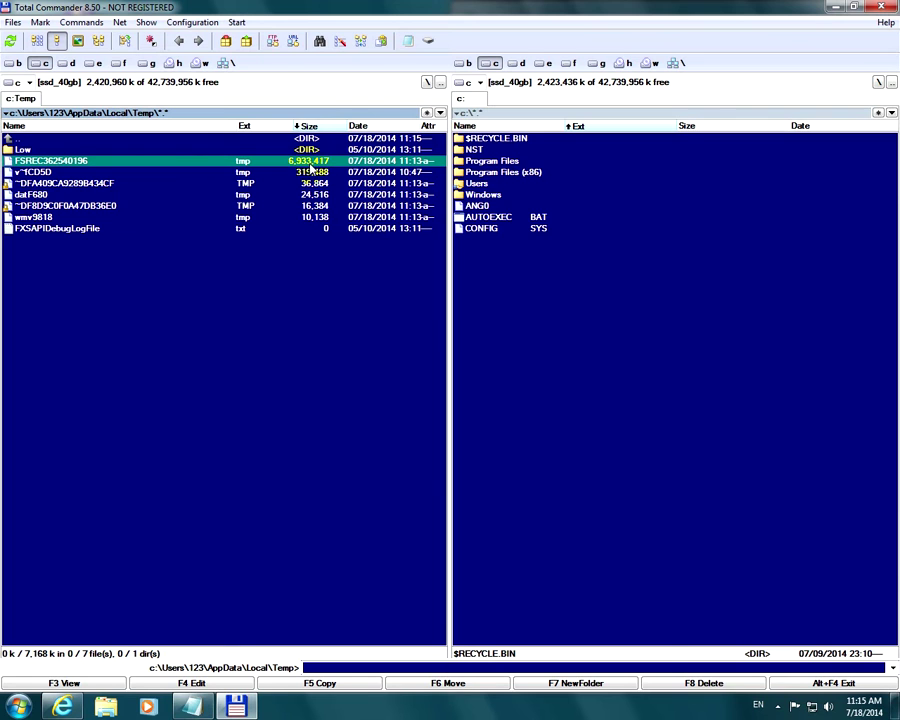
click(62, 706)
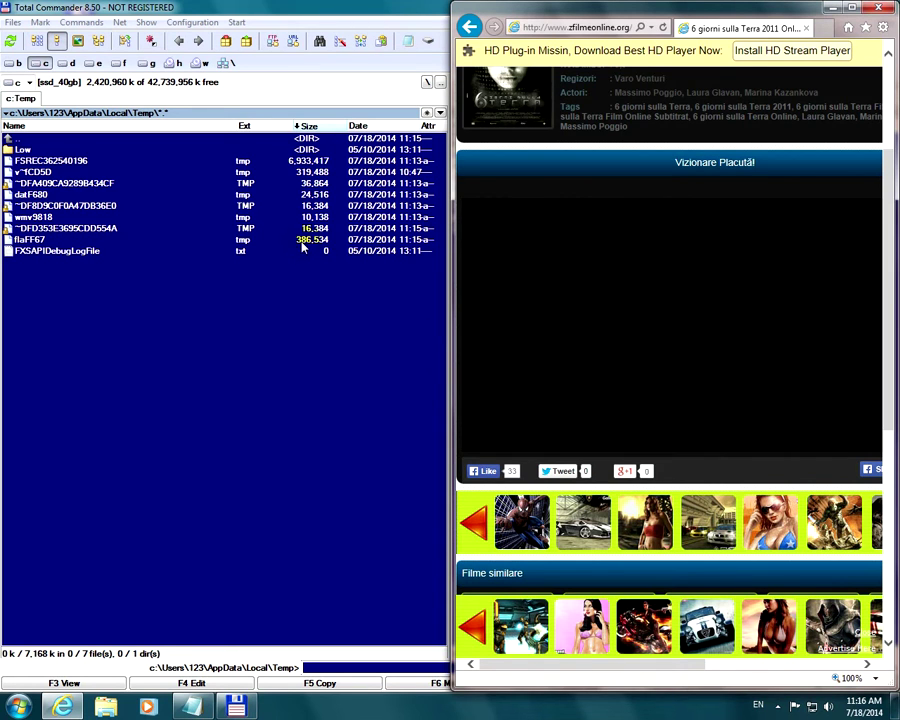
- Reread the Temp folder repeatedly to watch flaFF67.tmp grow while the video streams
click(291, 320)
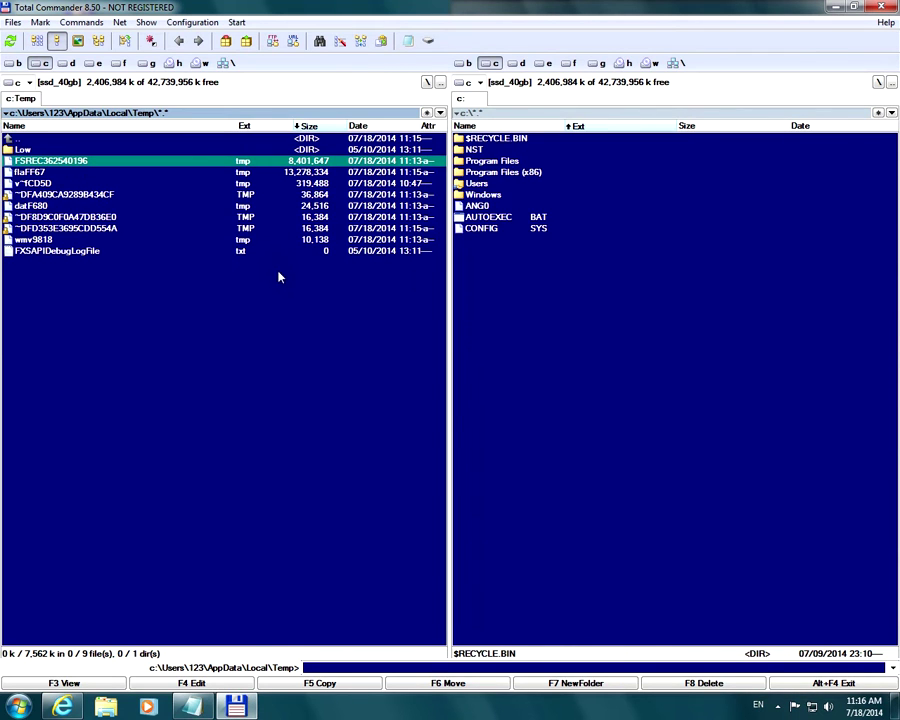
click(10, 42)
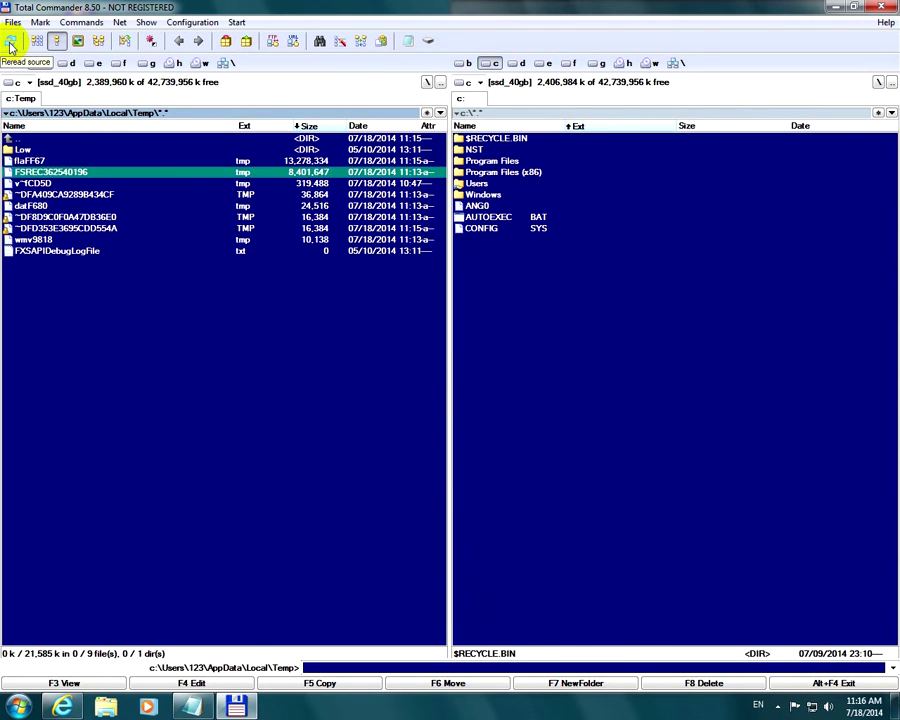
click(10, 42)
click(10, 42)
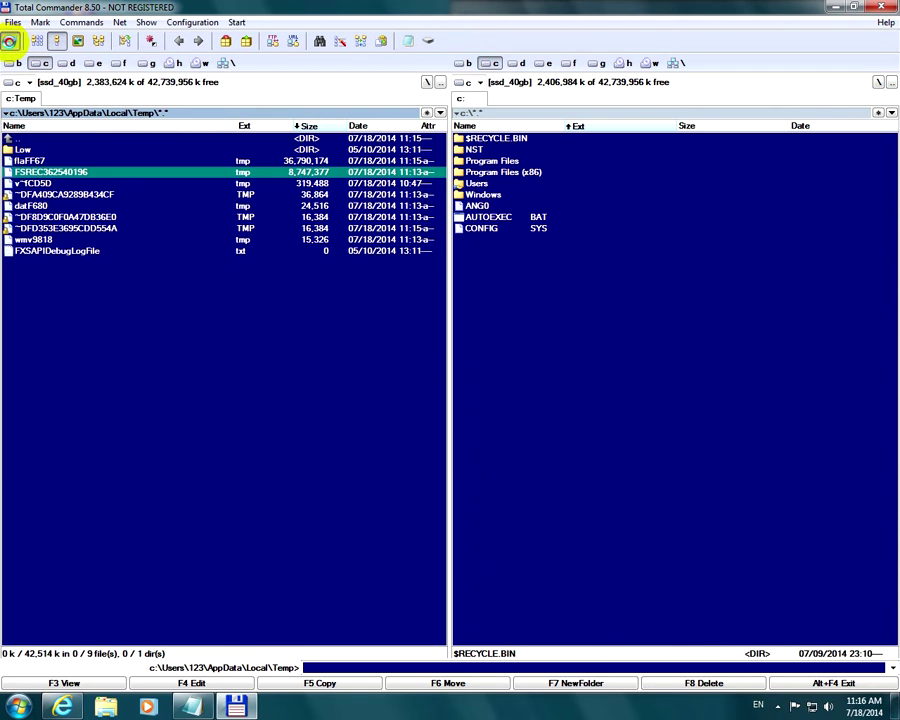
click(10, 42)
click(10, 43)
click(10, 42)
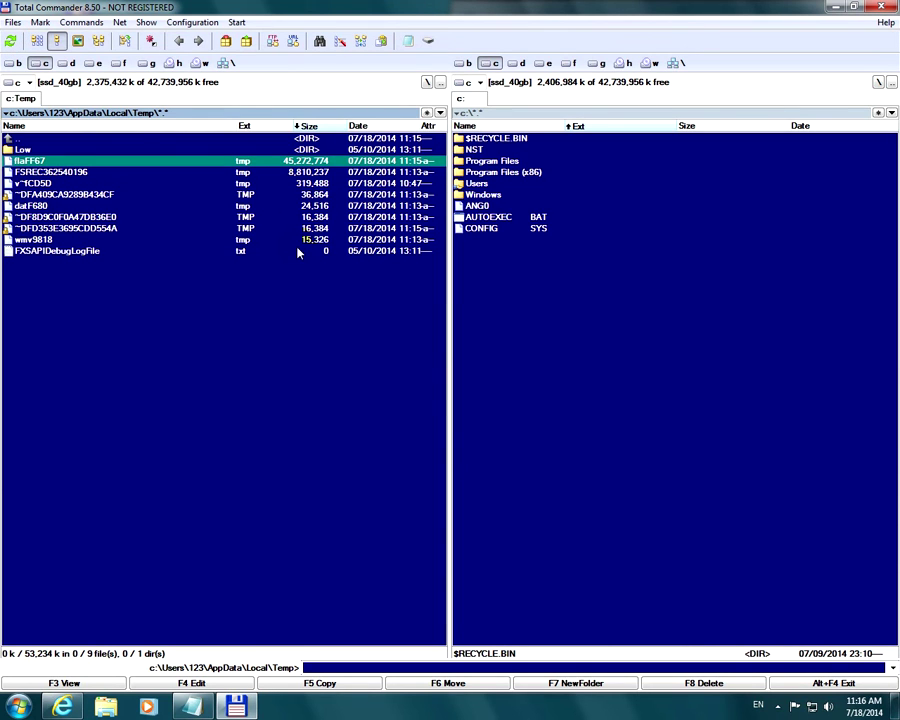
click(10, 42)
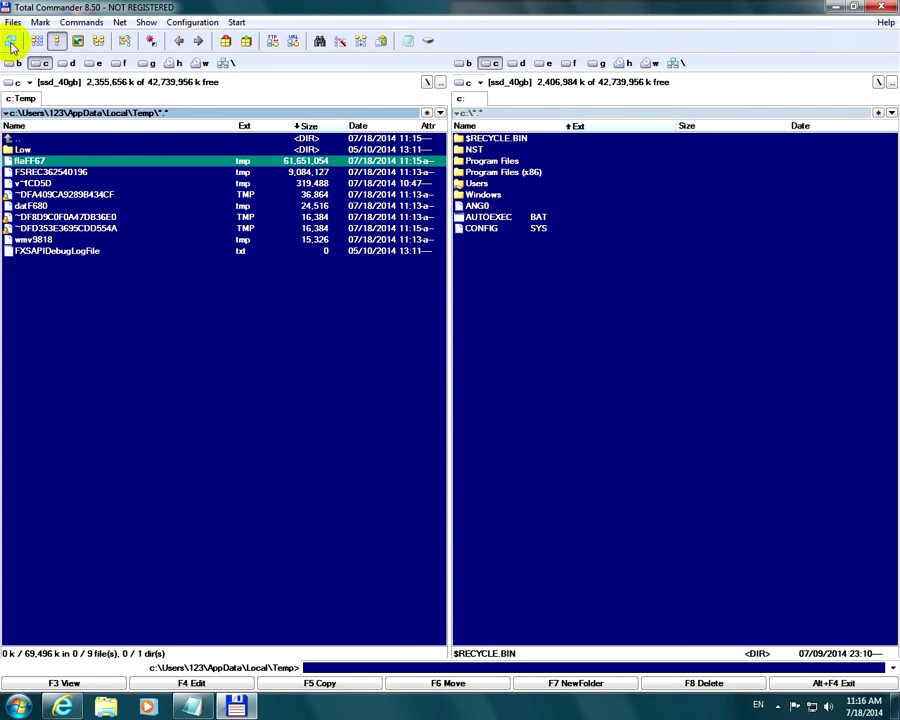
click(10, 42)
click(10, 42)
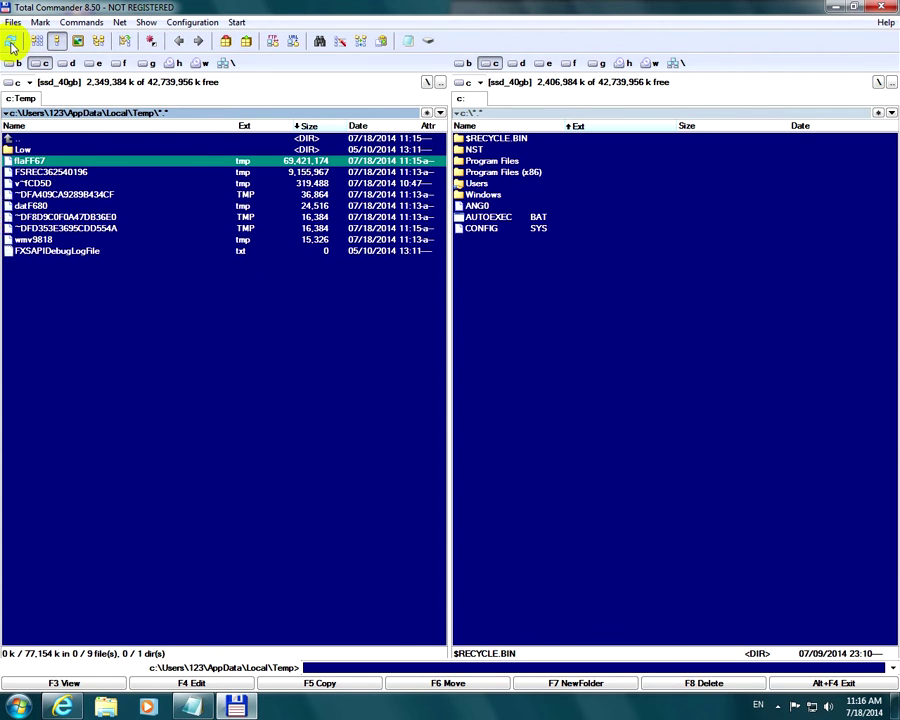
- Check the video in the browser, then keep refreshing Temp to track flaFF67's size
click(62, 707)
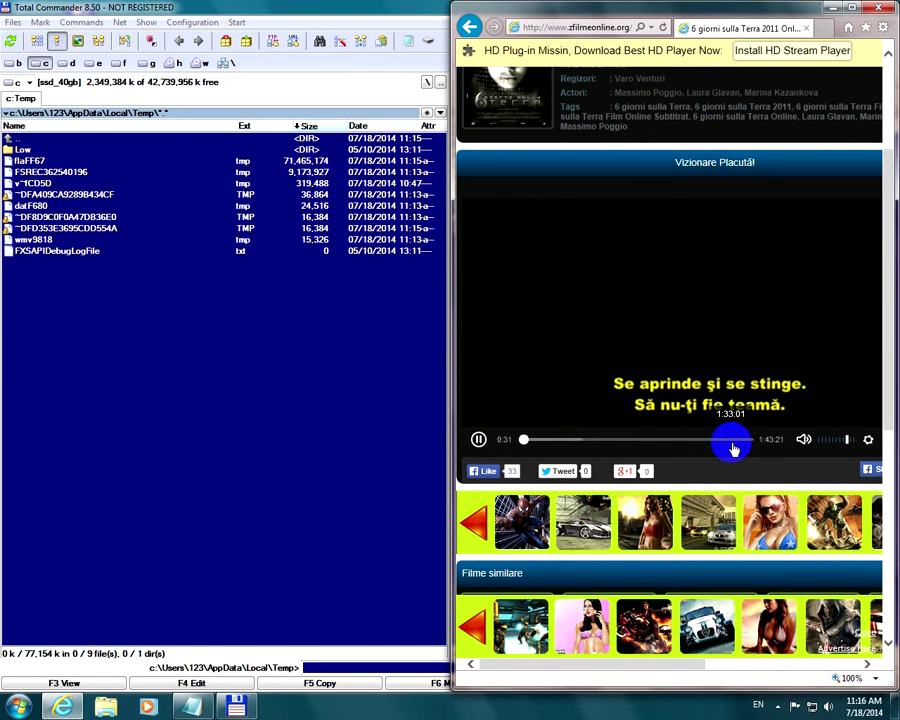
click(201, 378)
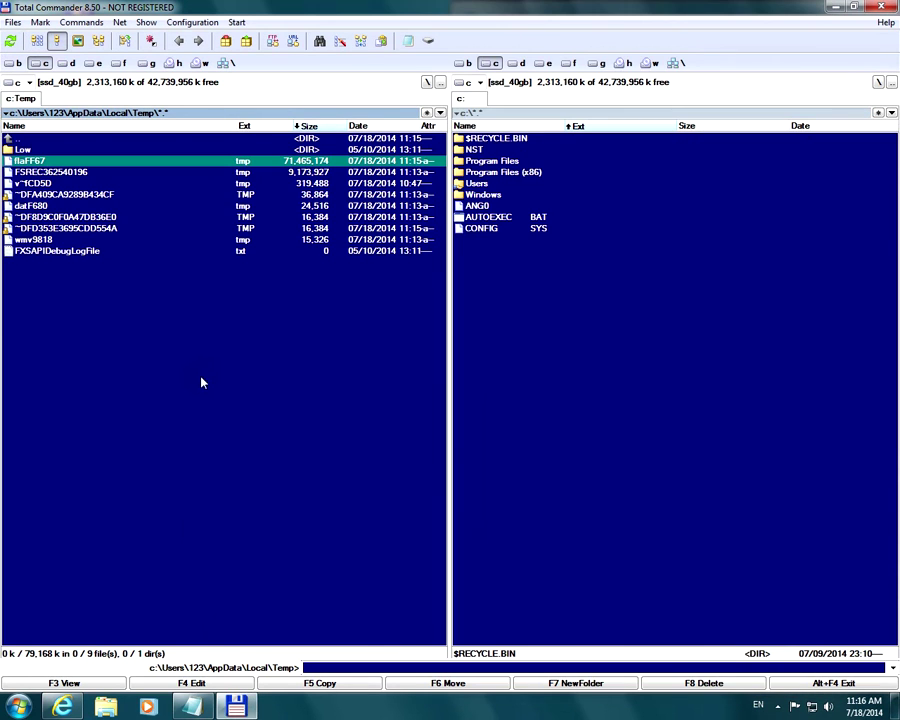
click(12, 42)
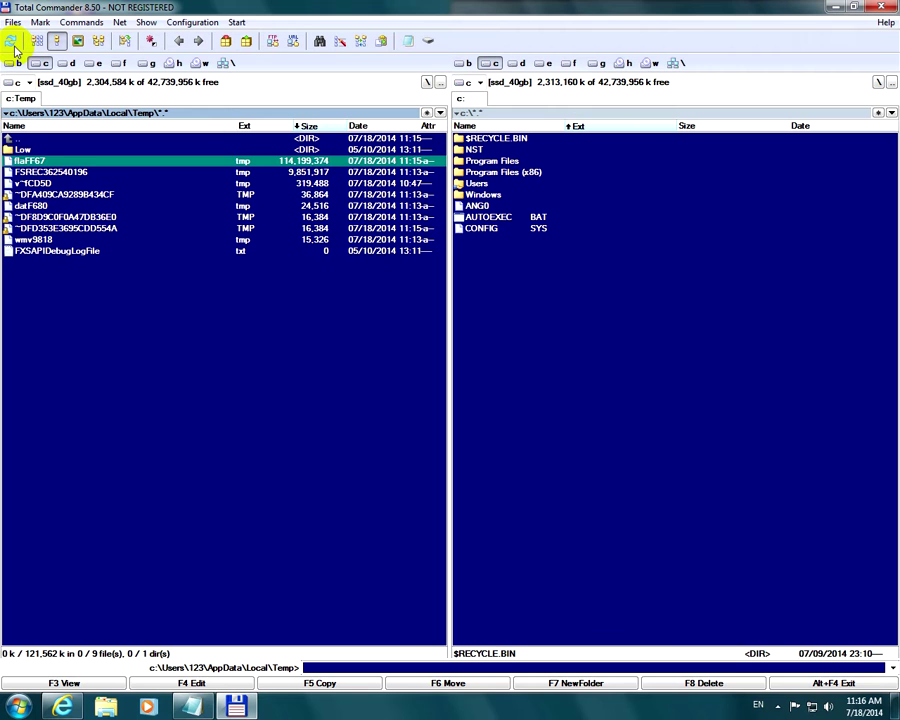
click(12, 44)
click(12, 44)
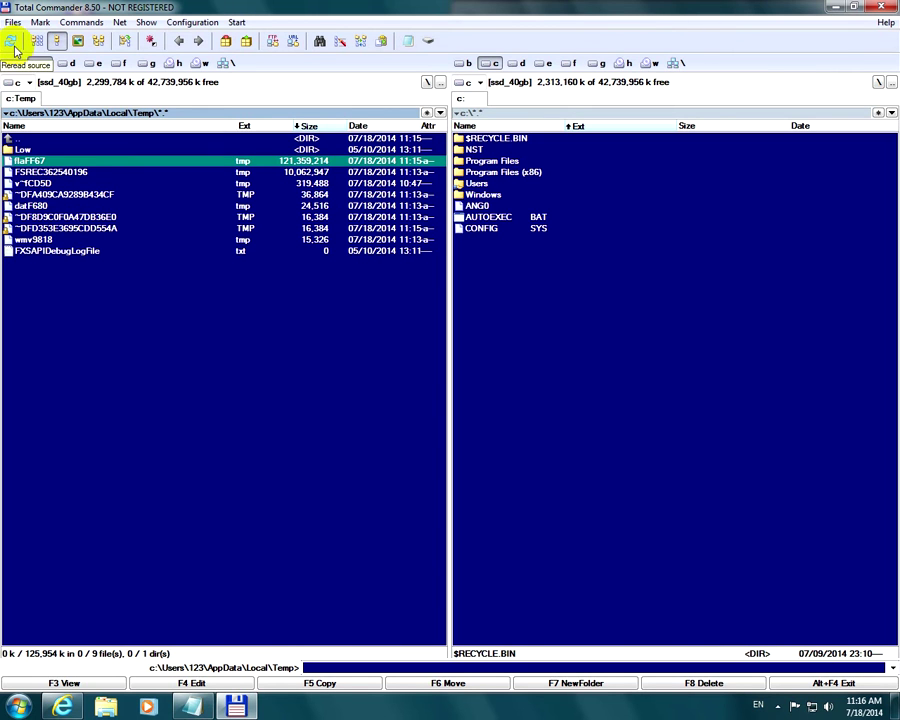
click(12, 44)
click(12, 44)
click(12, 44)
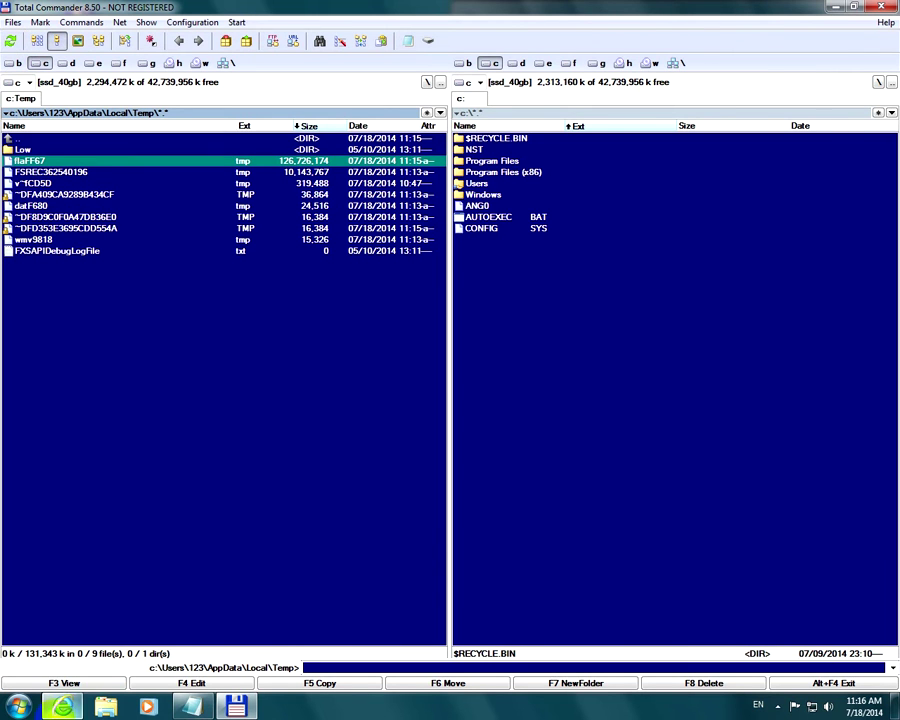
- Minimize Total Commander and maximize the browser playing the film
key(alt+Tab)
mouse_move(590, 428)
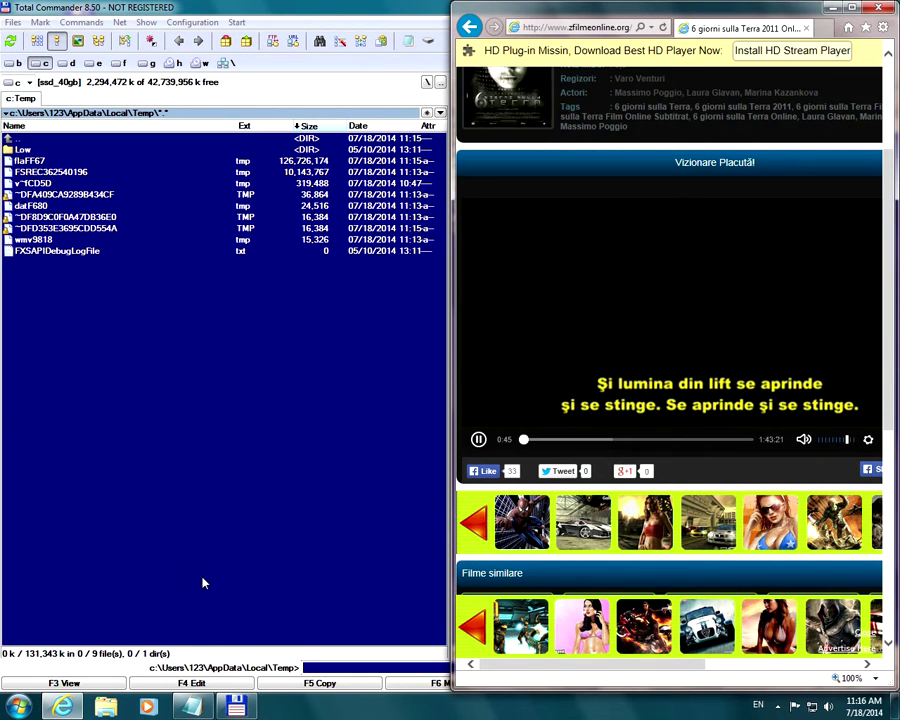
click(22, 708)
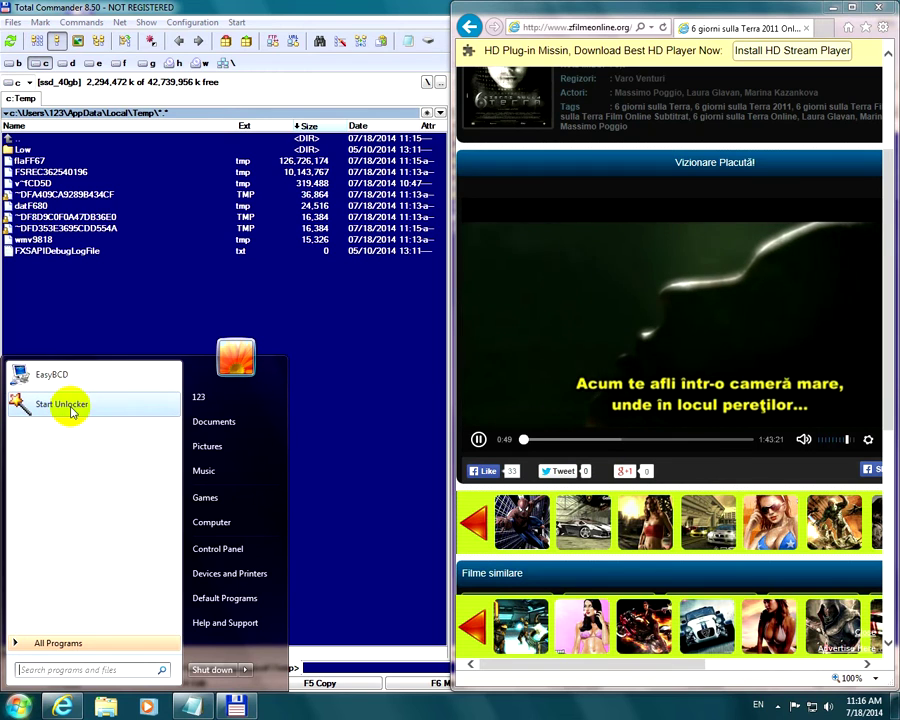
click(310, 530)
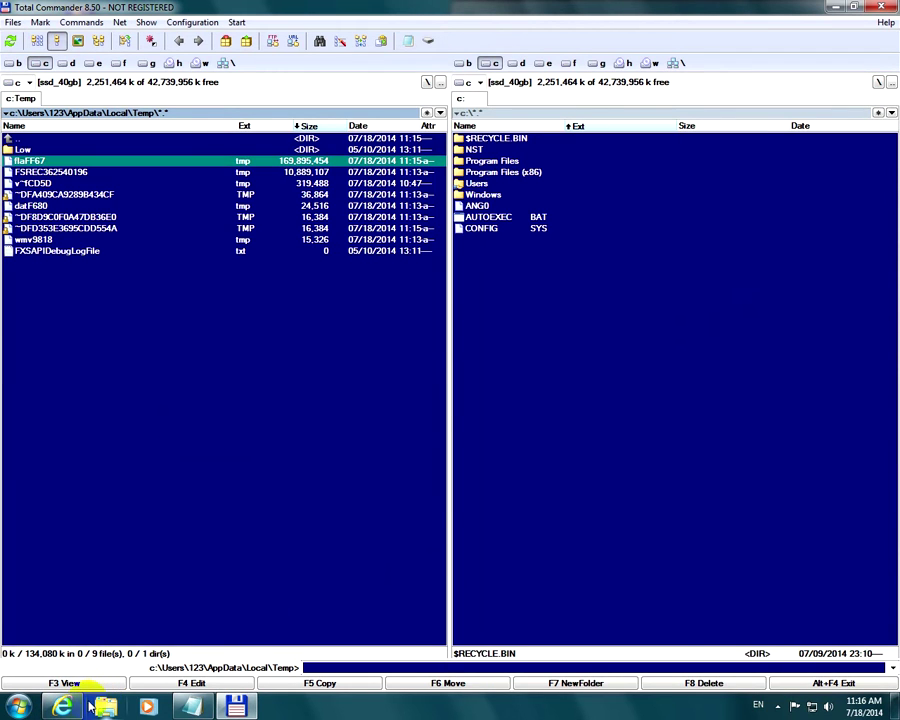
click(831, 8)
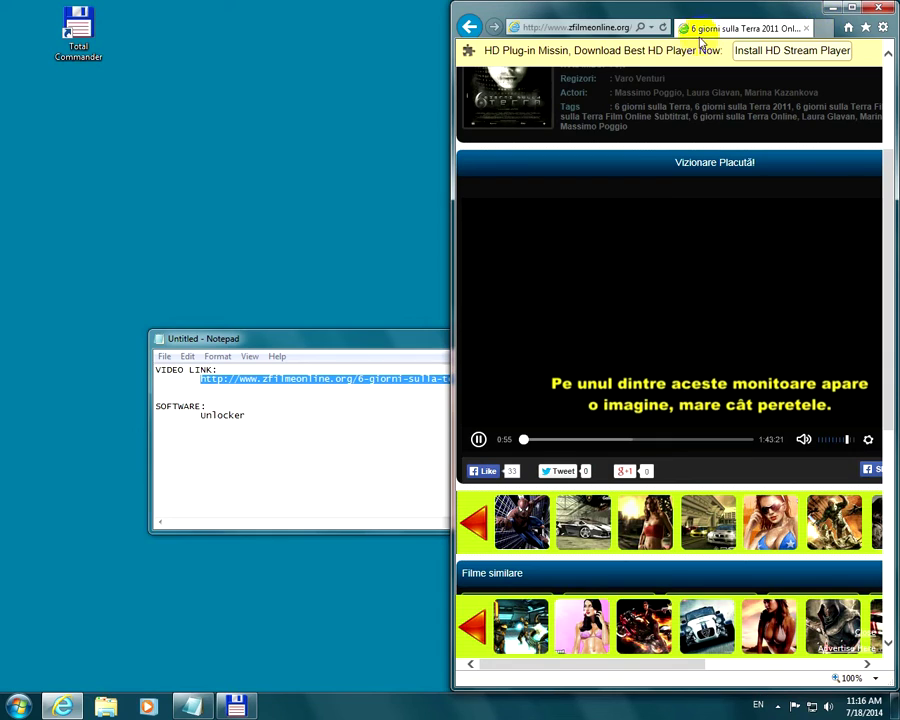
click(853, 9)
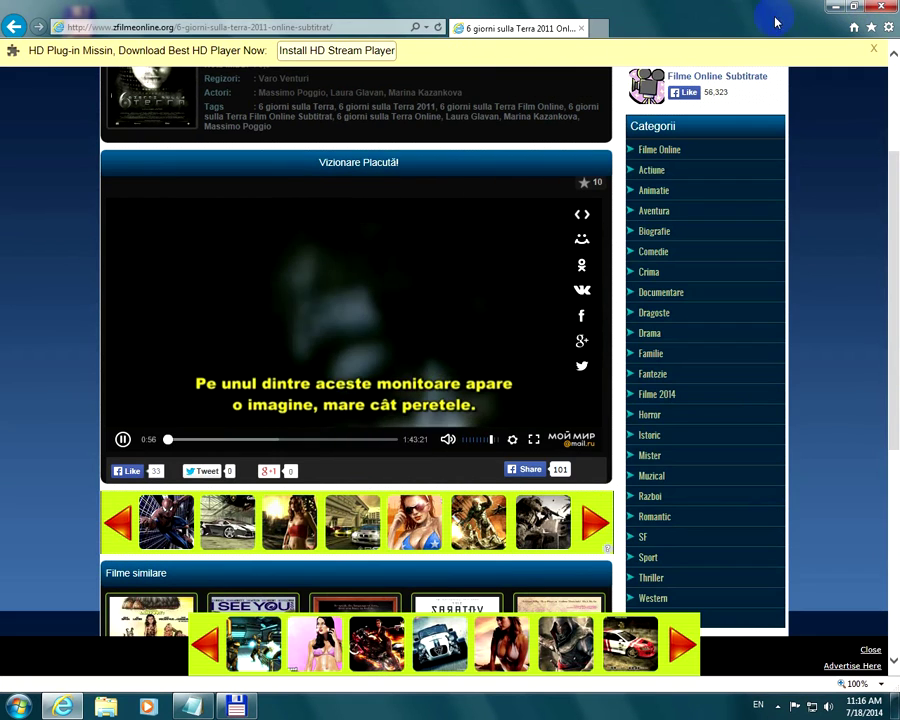
- In a new tab, search Softpedia for 'unlocker' and open the Unlocker 1.9.2 page
click(594, 26)
text(softpedia.com/)
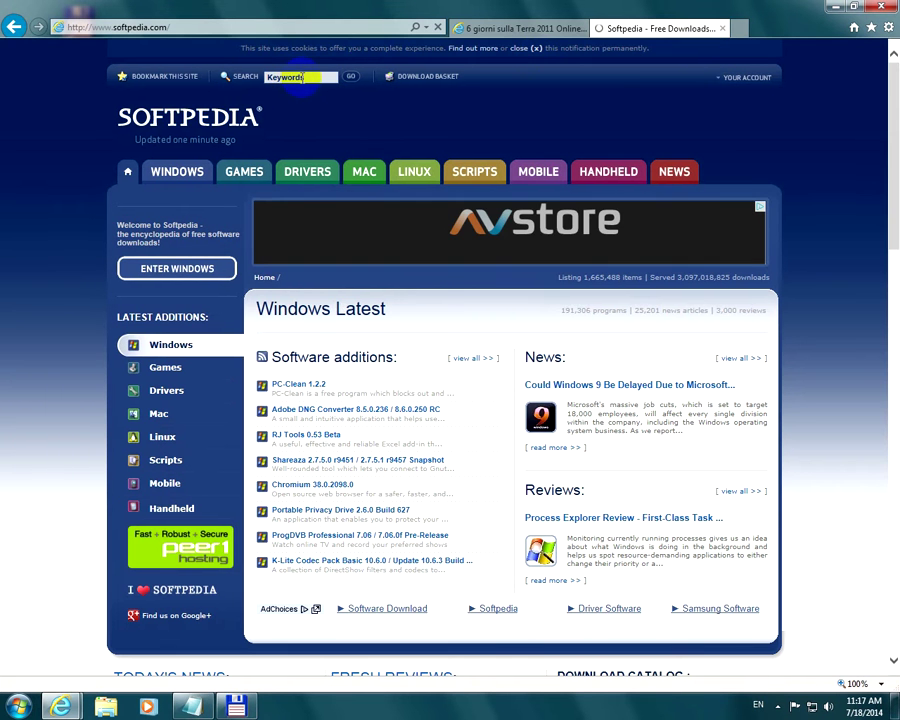
click(308, 76)
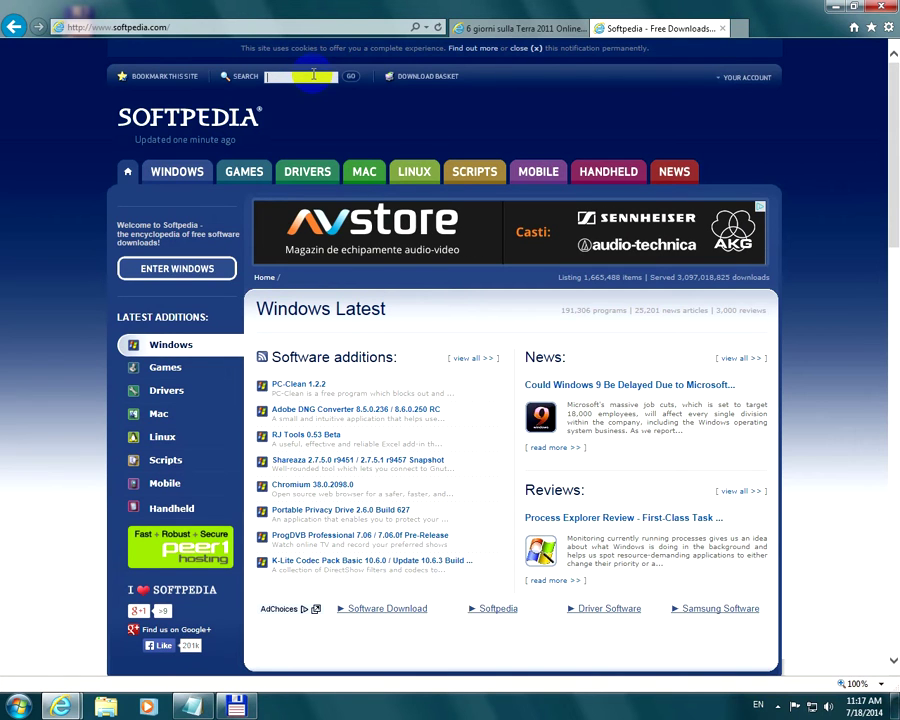
text(unlocker)
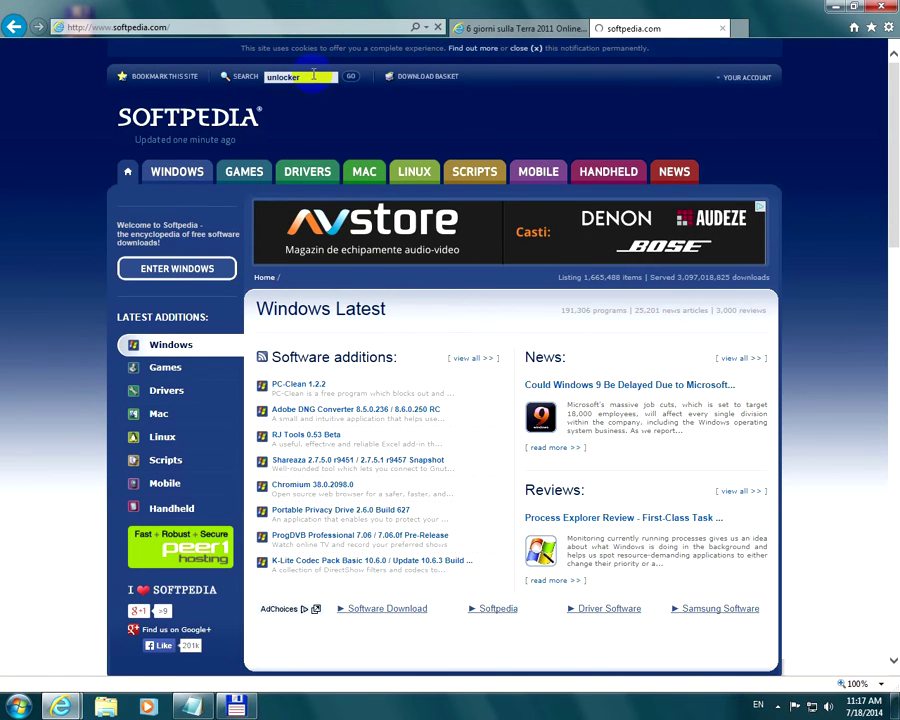
key(Return)
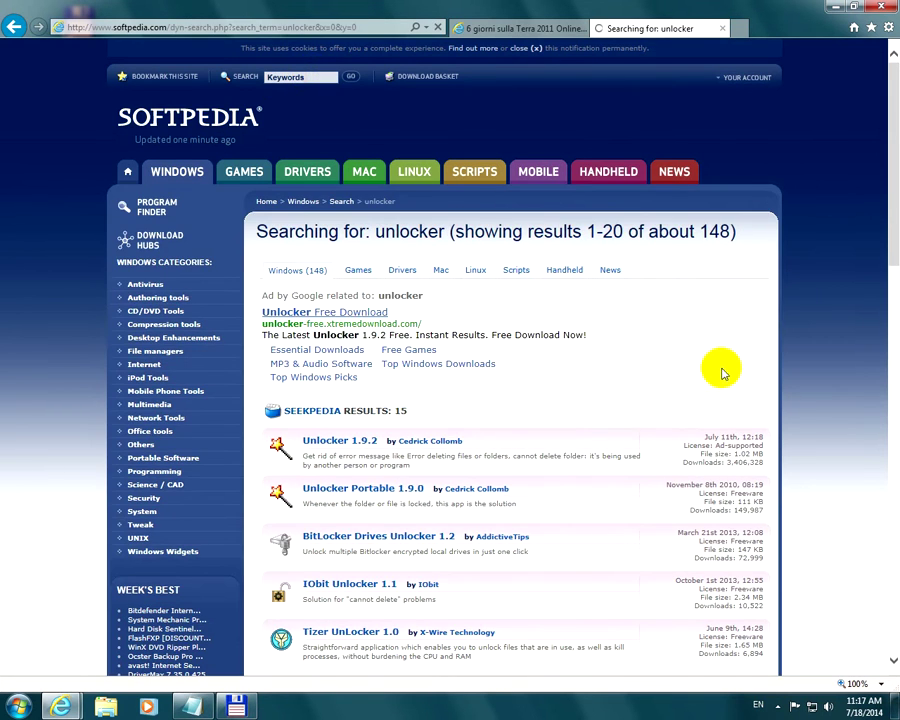
click(340, 440)
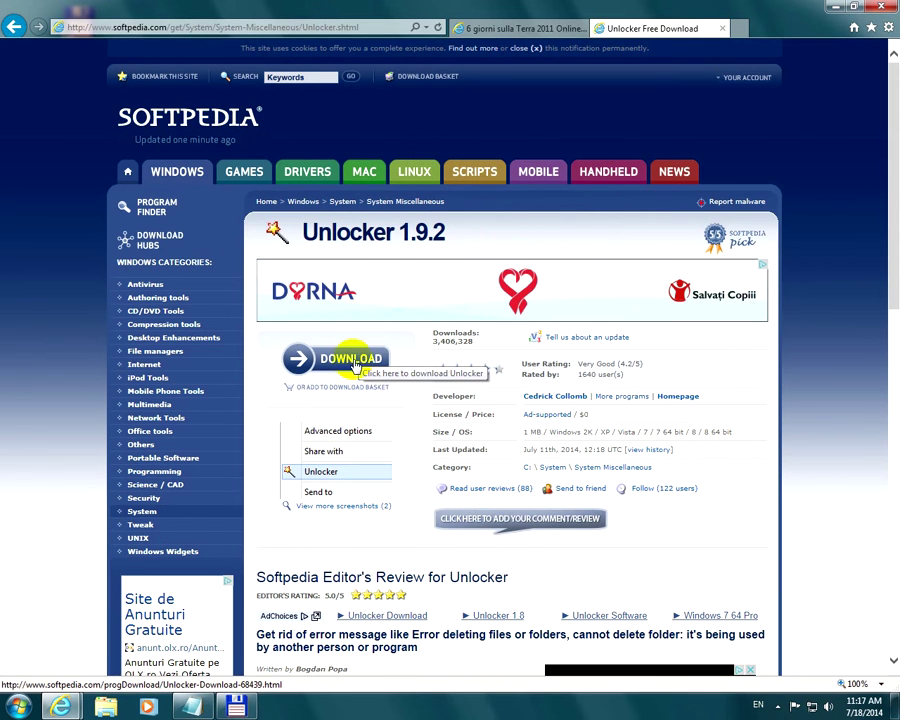
- Download the Unlocker installer from the US mirror, saving it to the Desktop
click(340, 360)
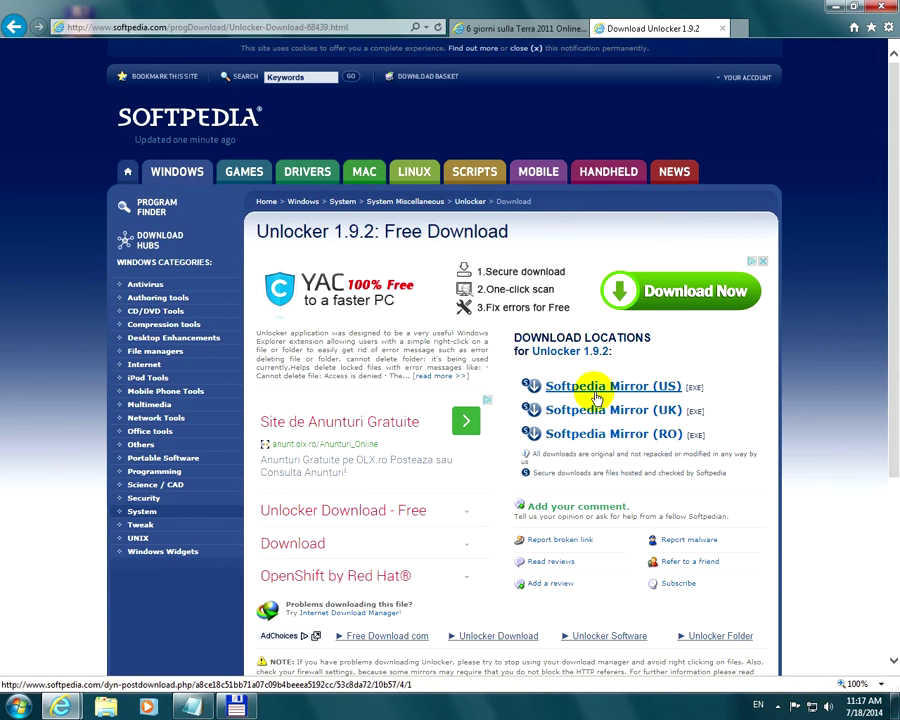
click(600, 387)
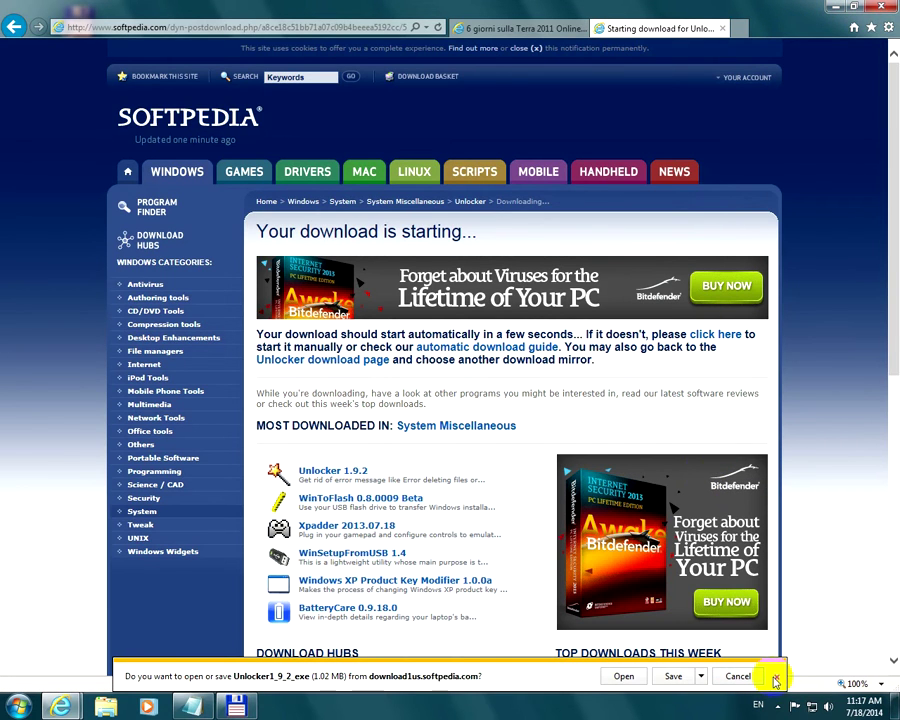
click(627, 677)
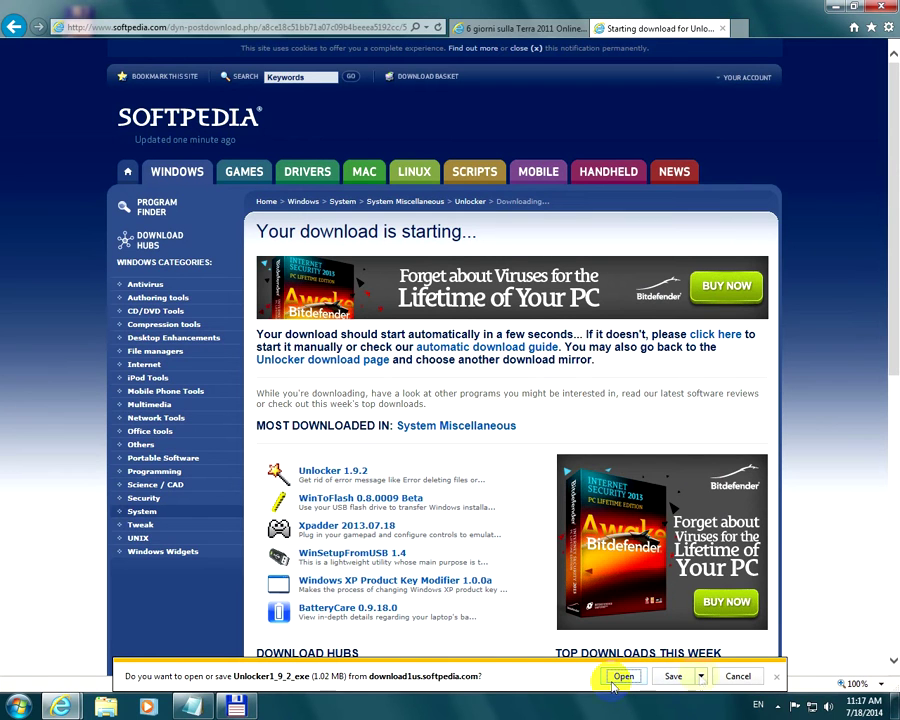
click(701, 676)
click(746, 714)
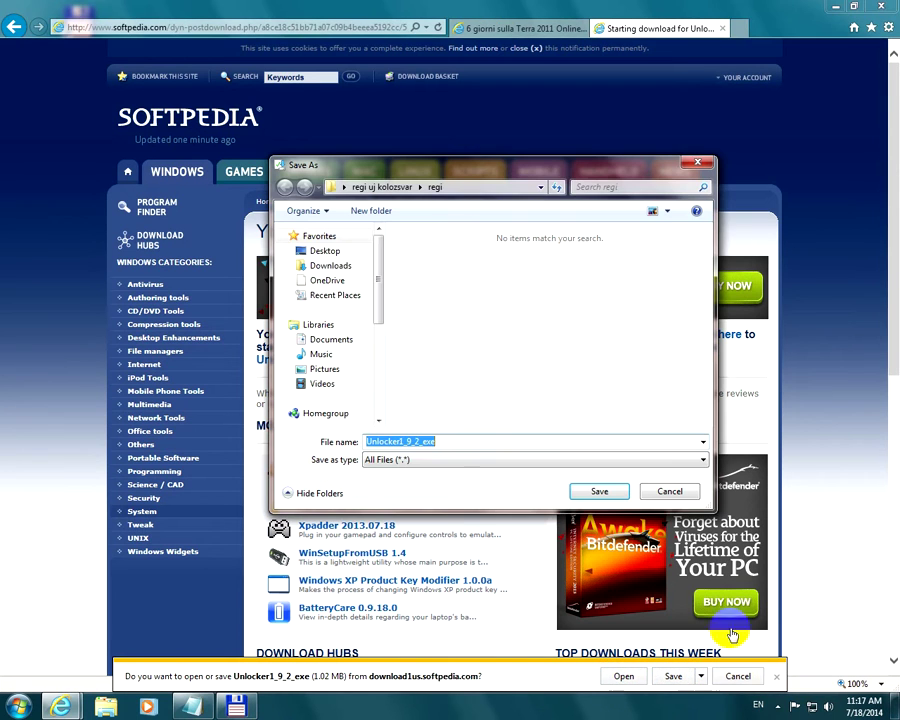
click(322, 250)
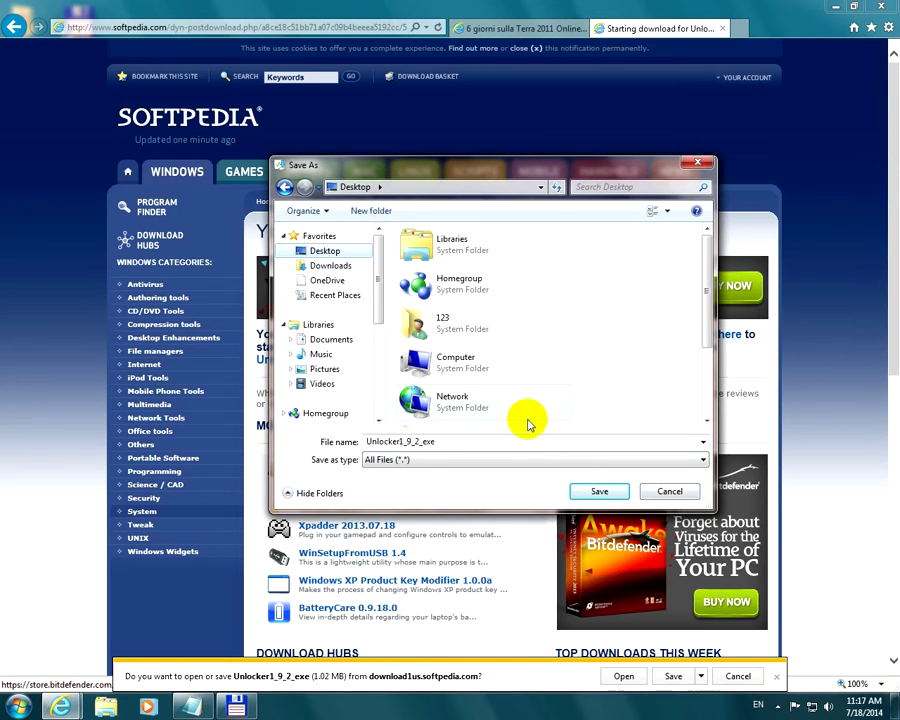
click(598, 491)
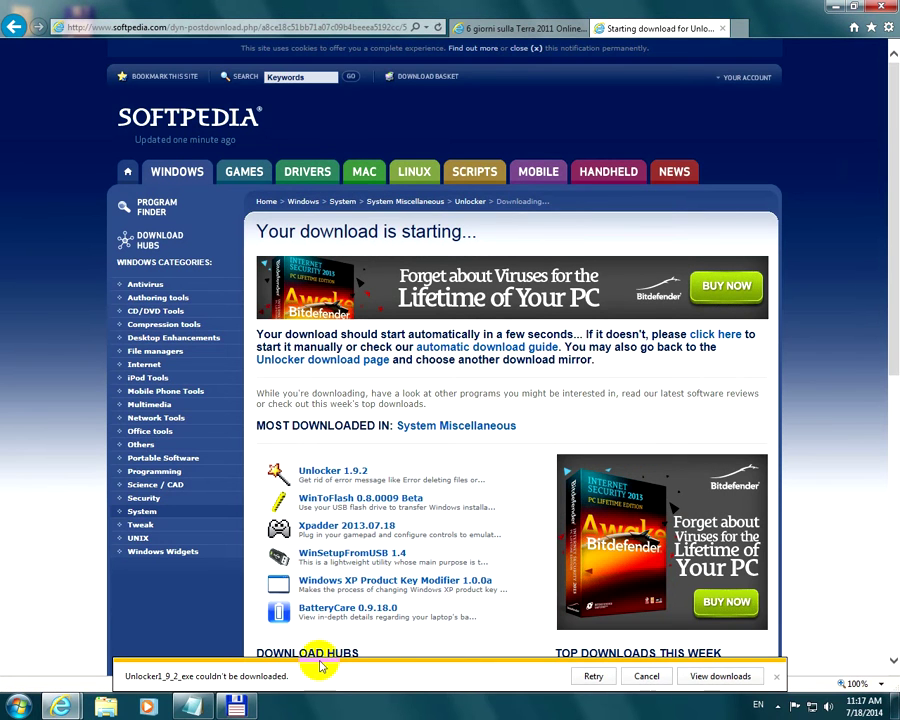
- Close the Softpedia tab and launch the Unlocker installer with English selected
key(ctrl+w)
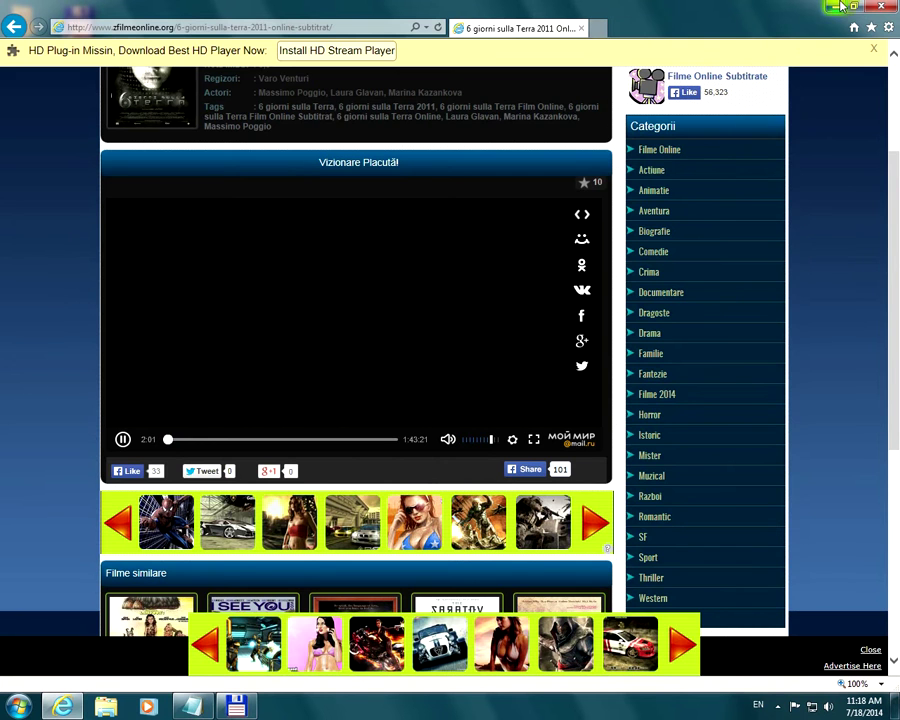
click(834, 6)
key(Return)
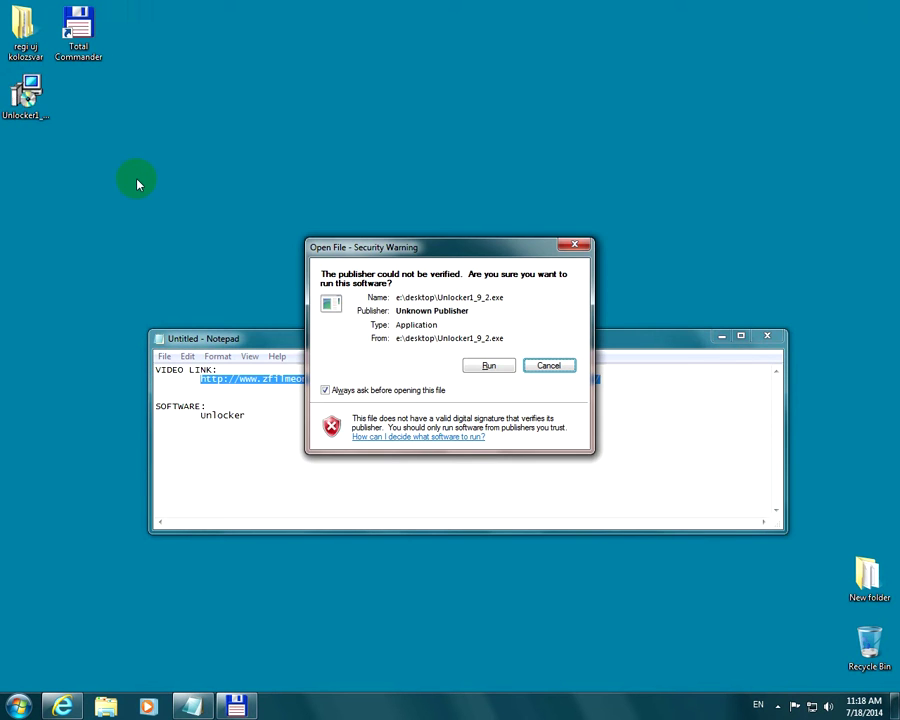
click(488, 365)
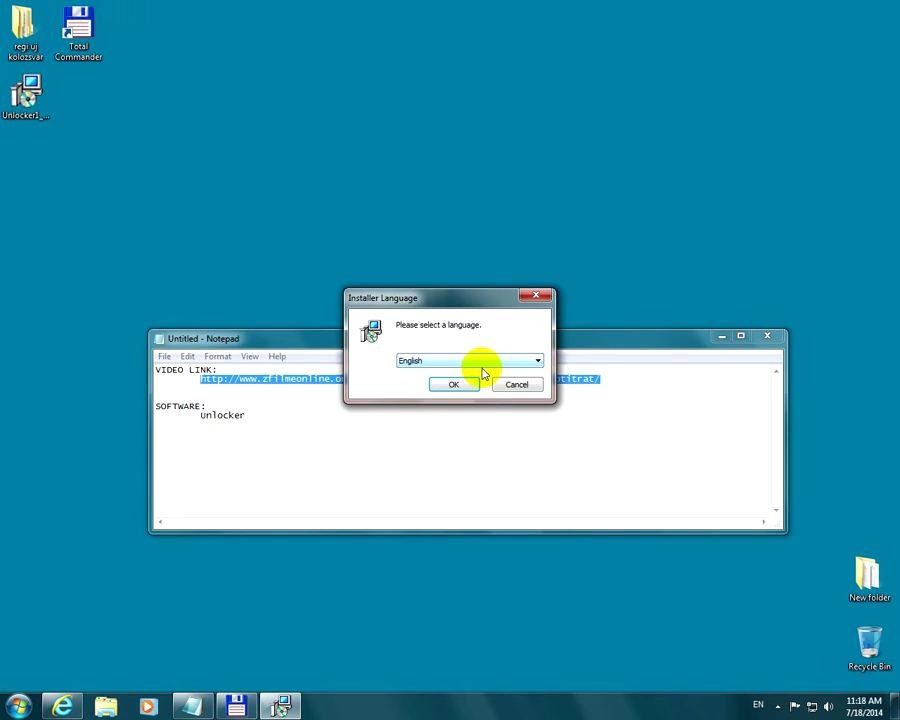
click(453, 386)
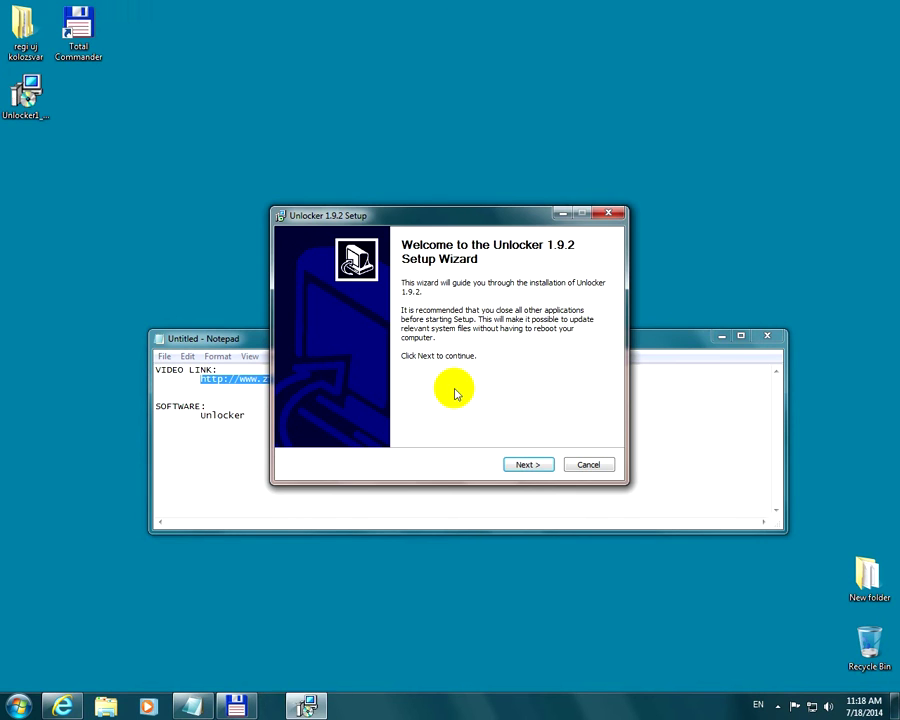
- Install Unlocker with the Advanced option, declining the Delta toolbar, and finish the wizard
click(526, 465)
click(529, 465)
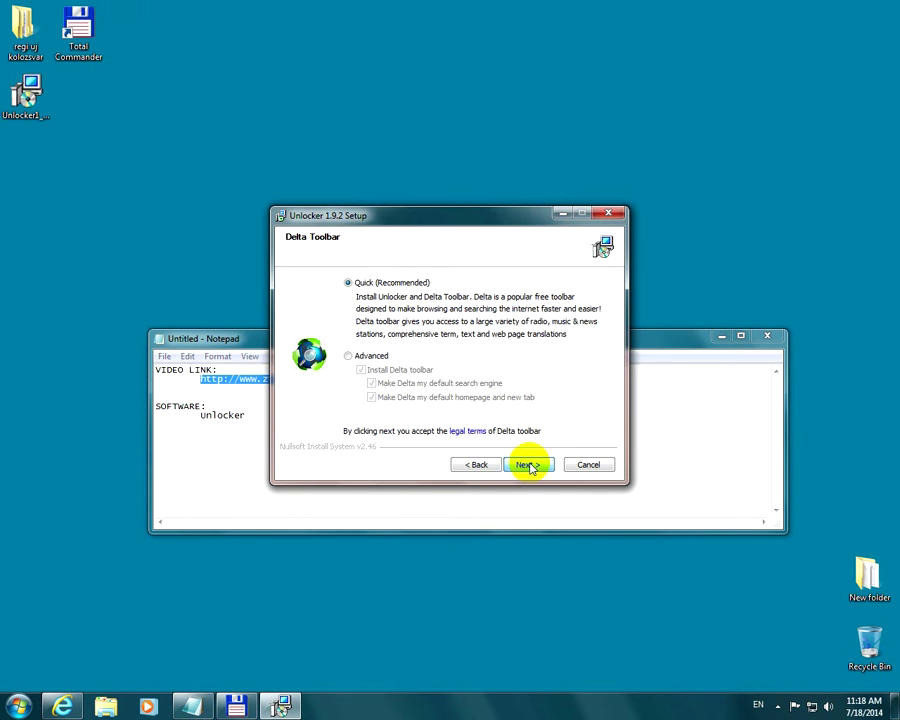
click(372, 357)
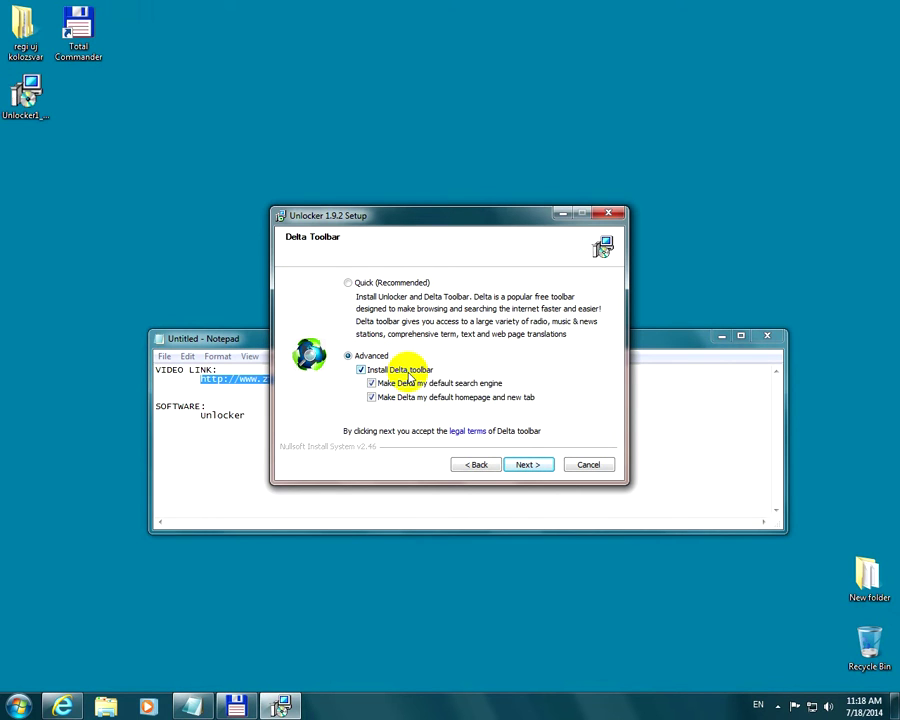
click(410, 370)
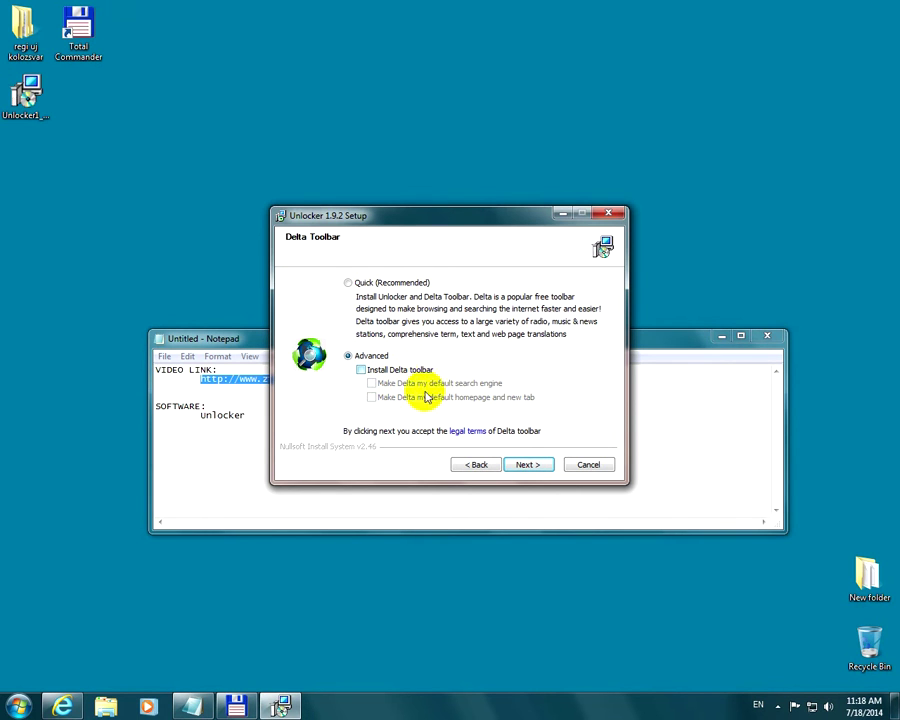
click(535, 466)
click(533, 467)
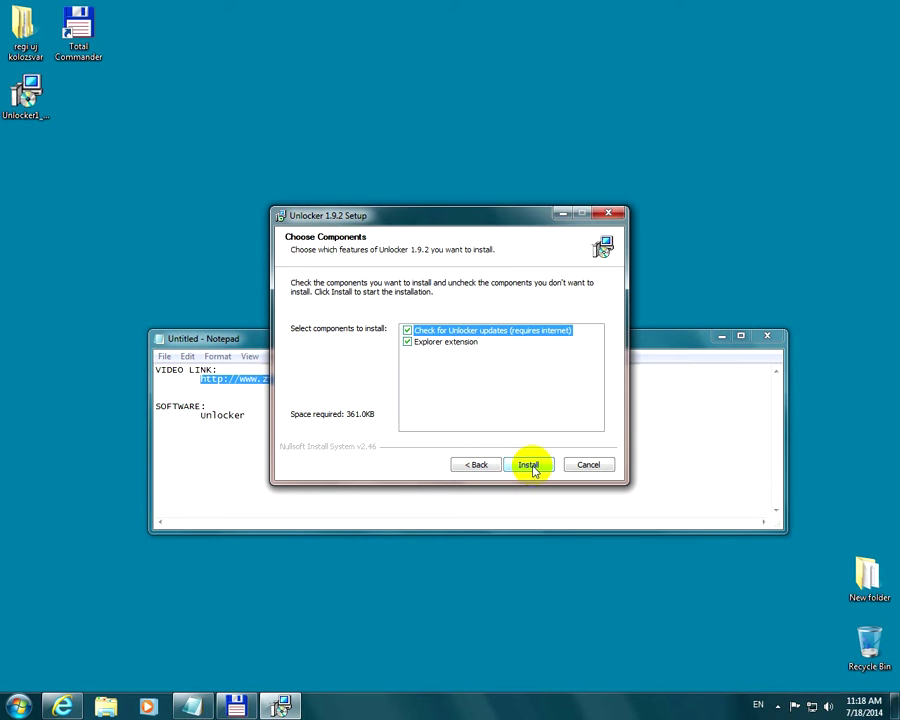
click(532, 468)
click(528, 465)
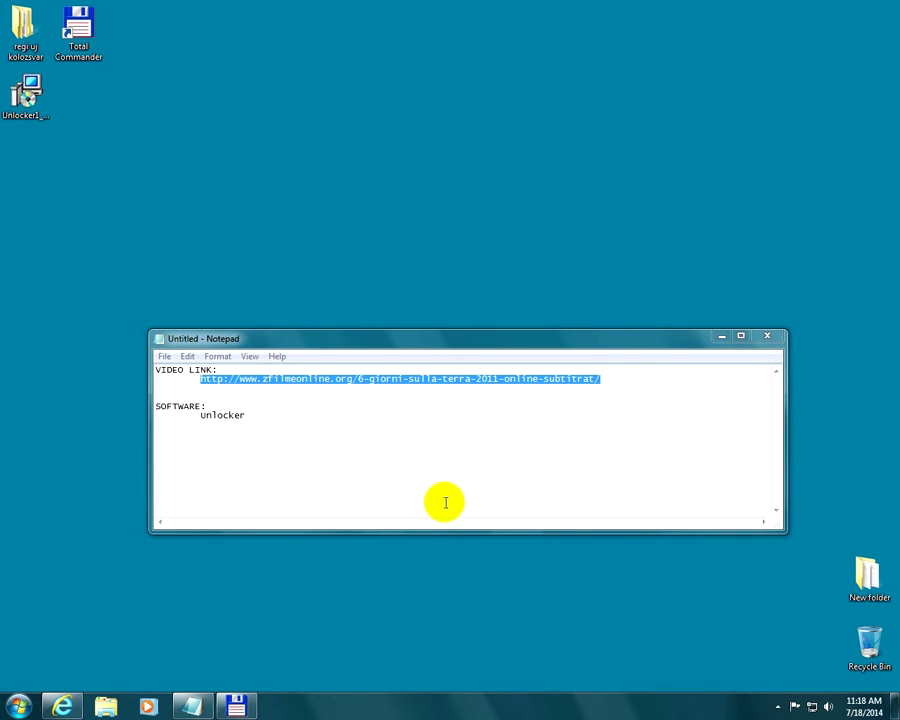
- Snap the movie page to the right half, then bring Total Commander's Temp listing forward
click(92, 706)
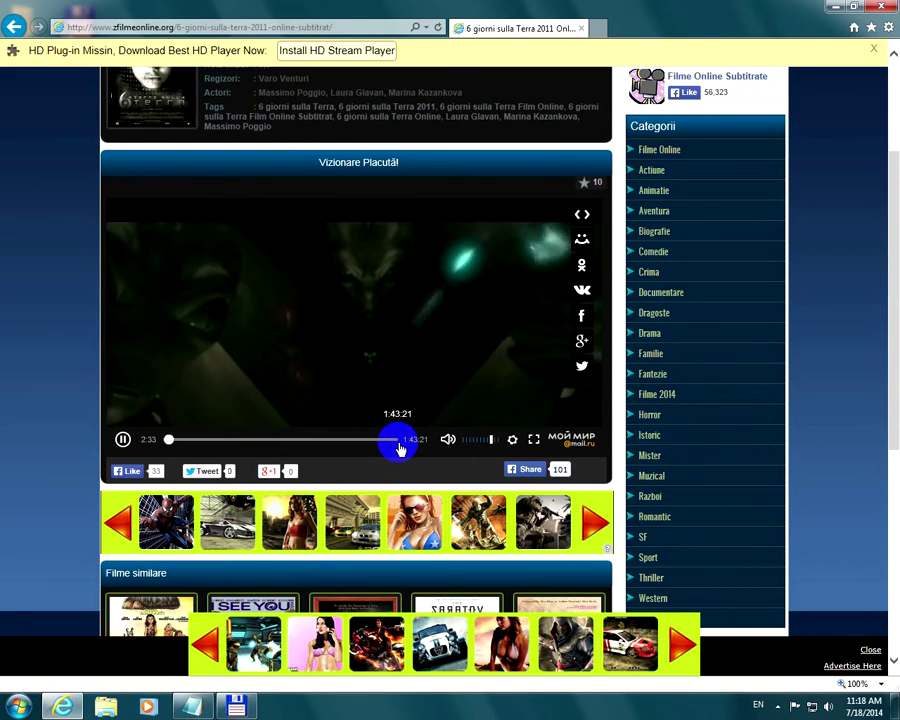
drag(579, 7, 899, 80)
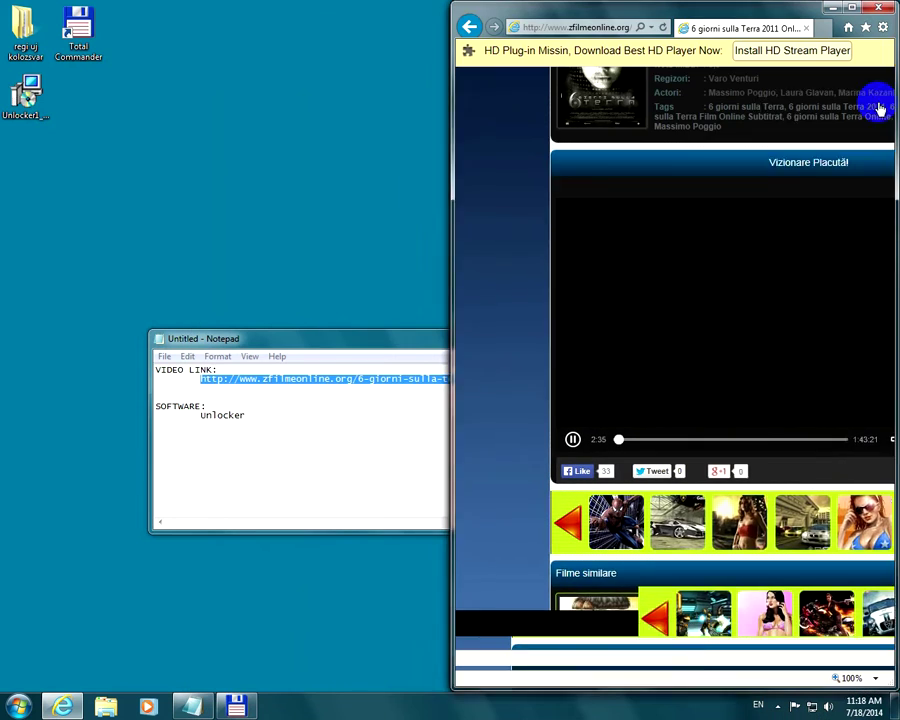
click(236, 707)
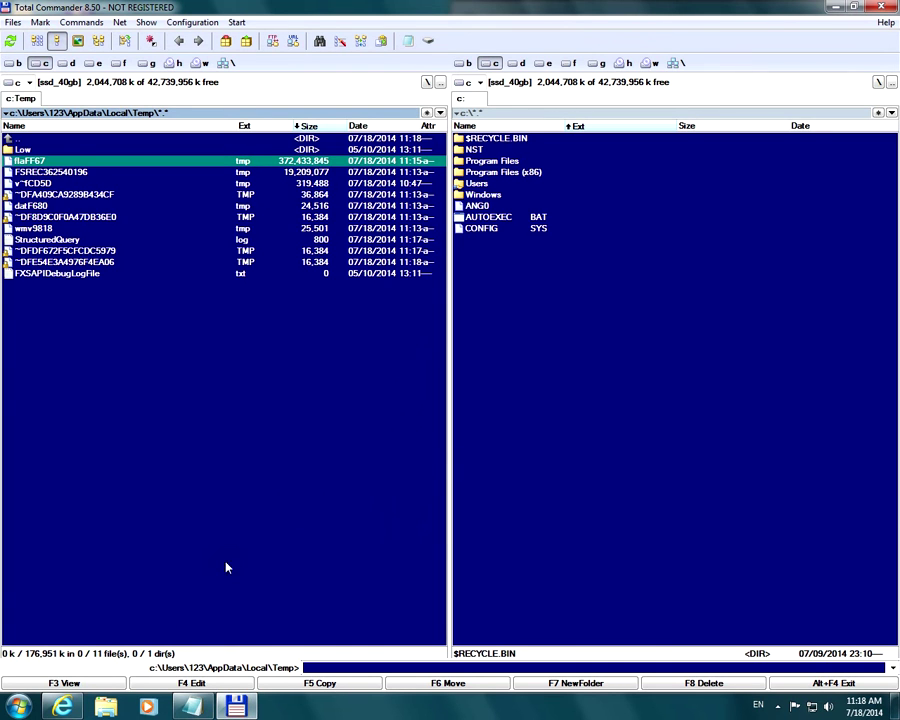
- Drag flaFF67.tmp from Temp to C:\ and abort when the copy fails
click(62, 706)
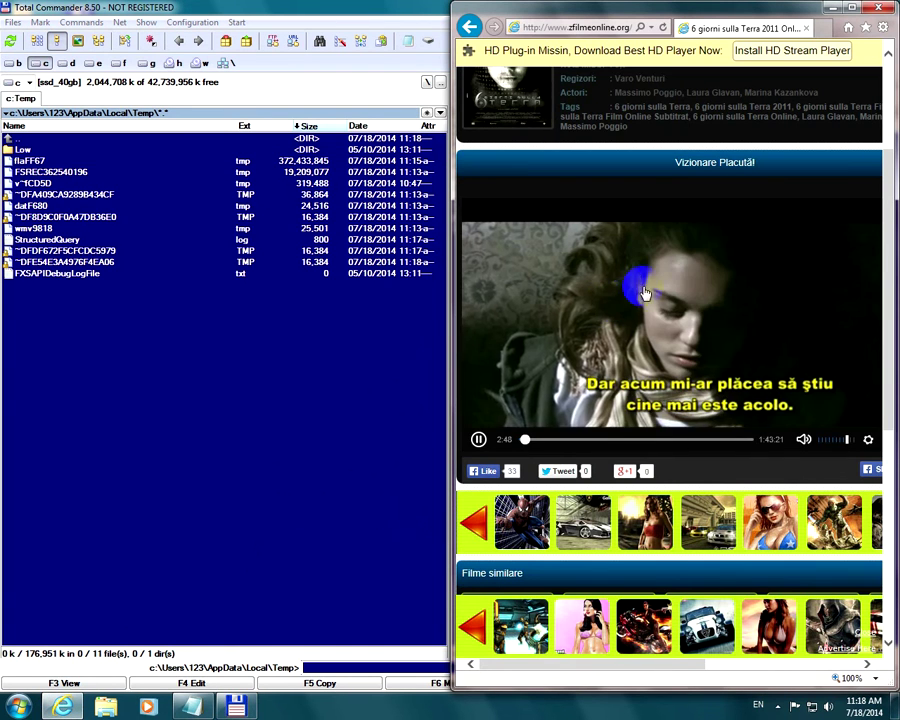
click(432, 420)
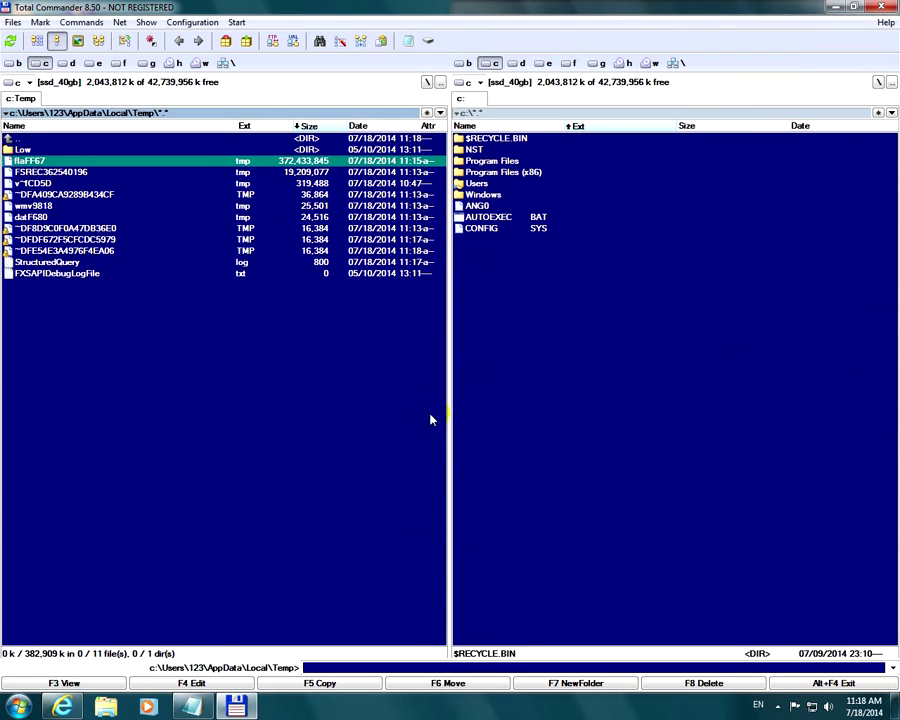
click(256, 345)
click(309, 371)
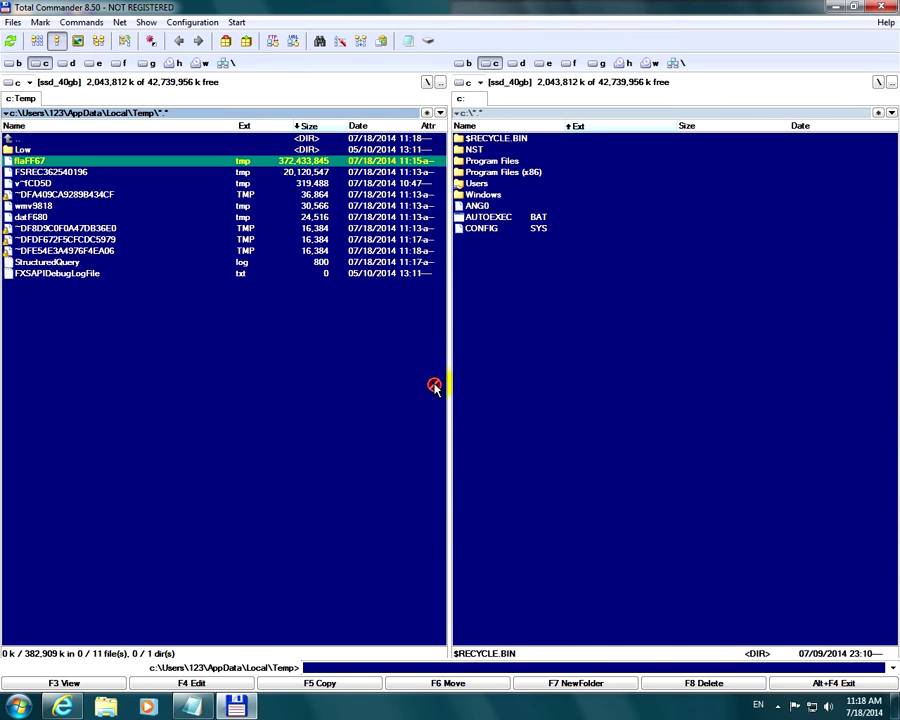
drag(537, 393, 538, 394)
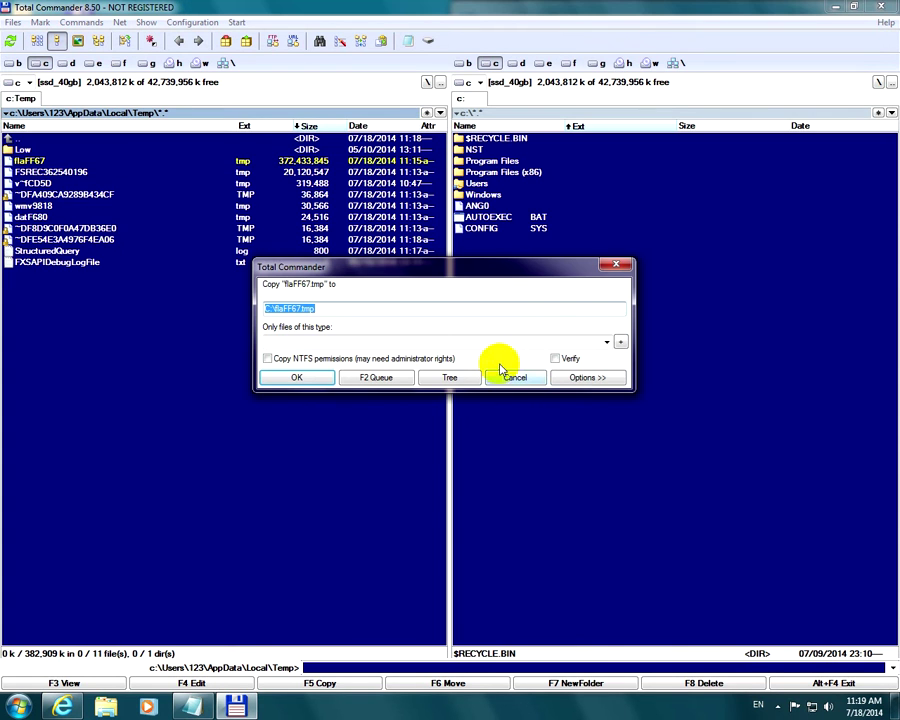
click(297, 377)
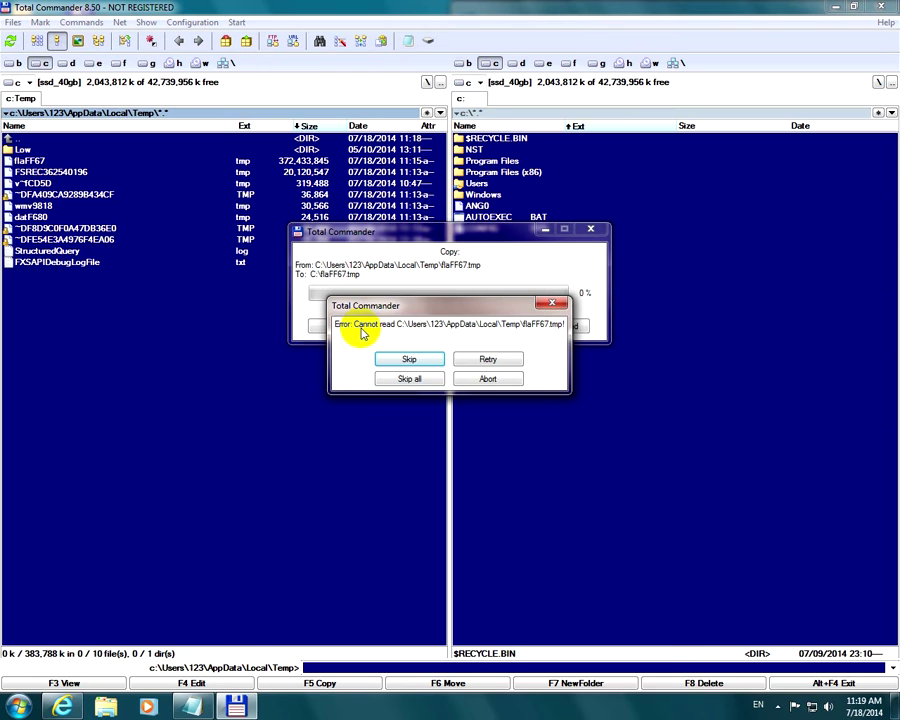
click(485, 379)
- Retry copying flaFF67.tmp to C:\ with F5 and skip the unreadable file
click(312, 684)
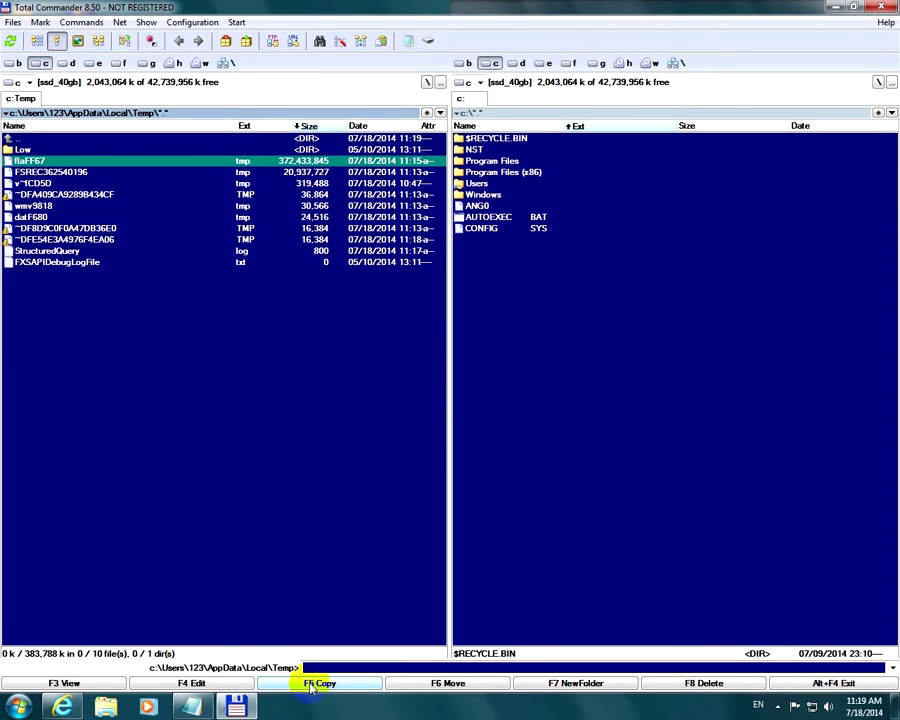
click(290, 173)
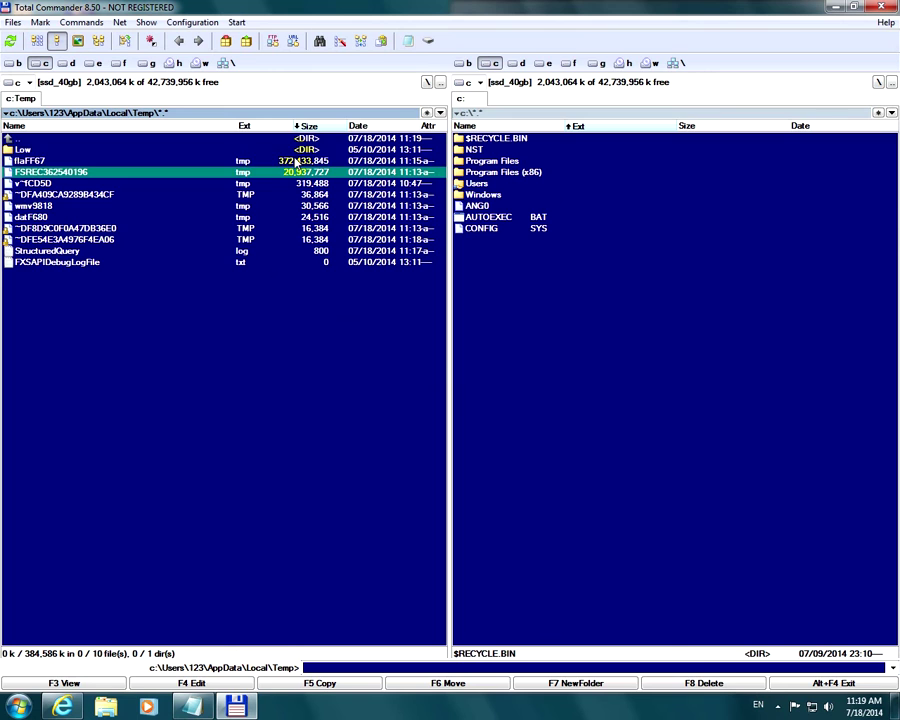
click(296, 162)
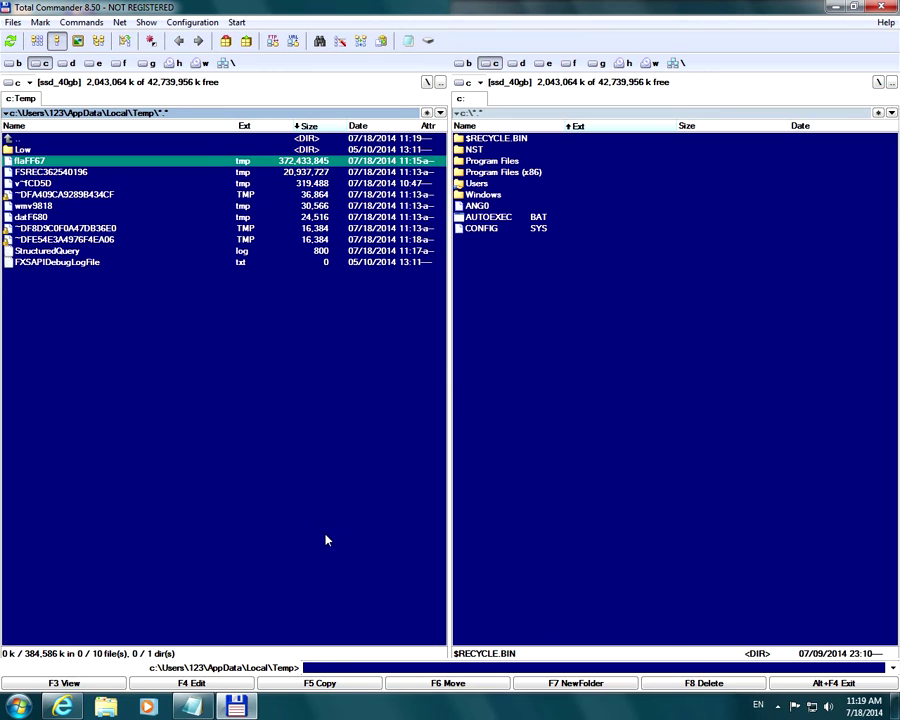
click(328, 684)
click(295, 376)
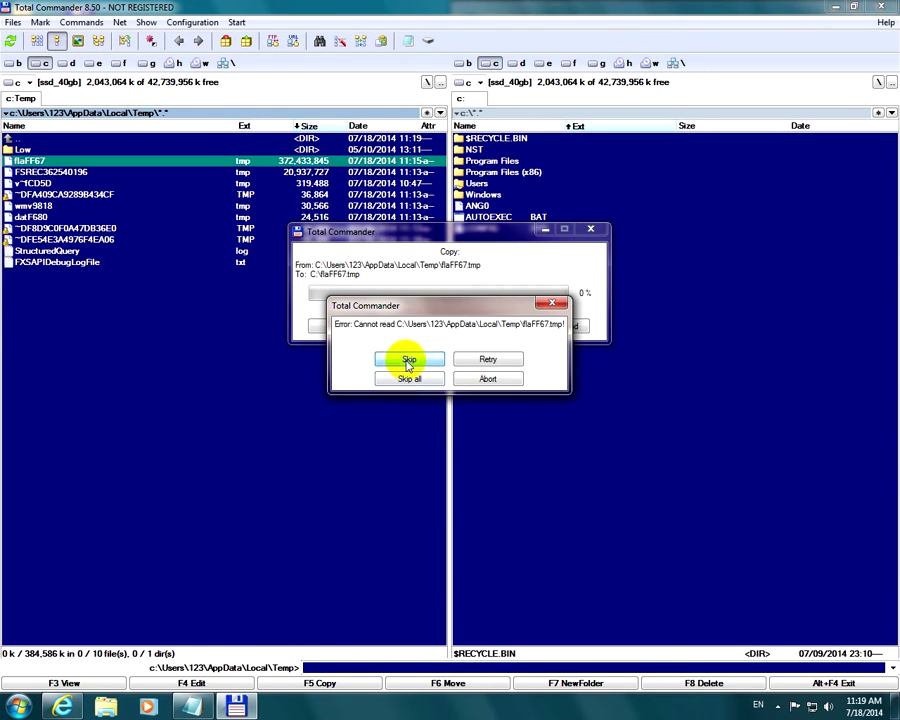
click(407, 360)
click(19, 706)
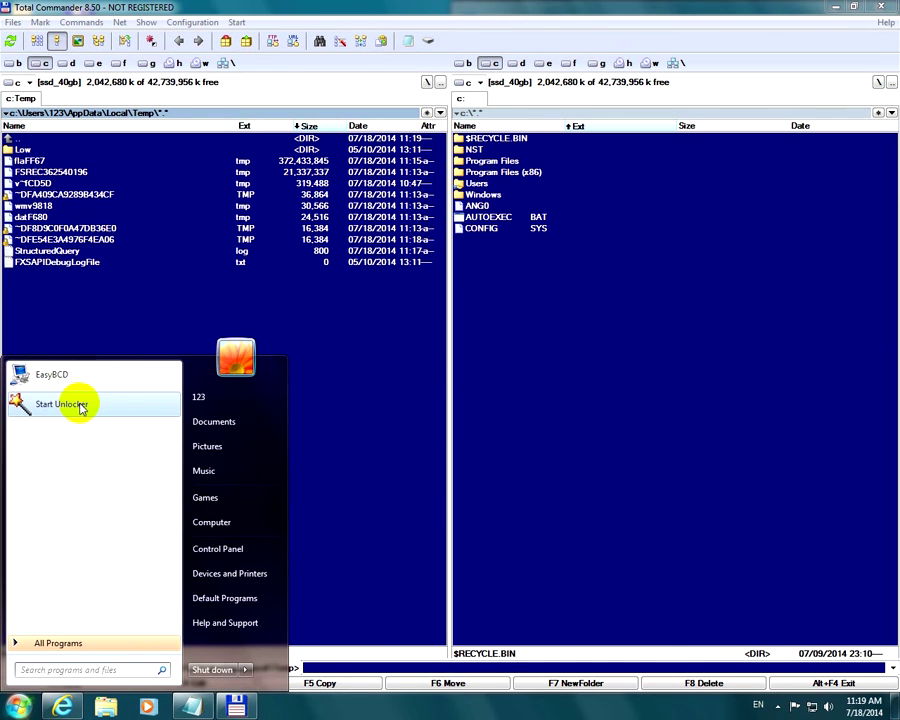
- Run Unlocker on flaFF67.tmp from its X64 context submenu
click(231, 326)
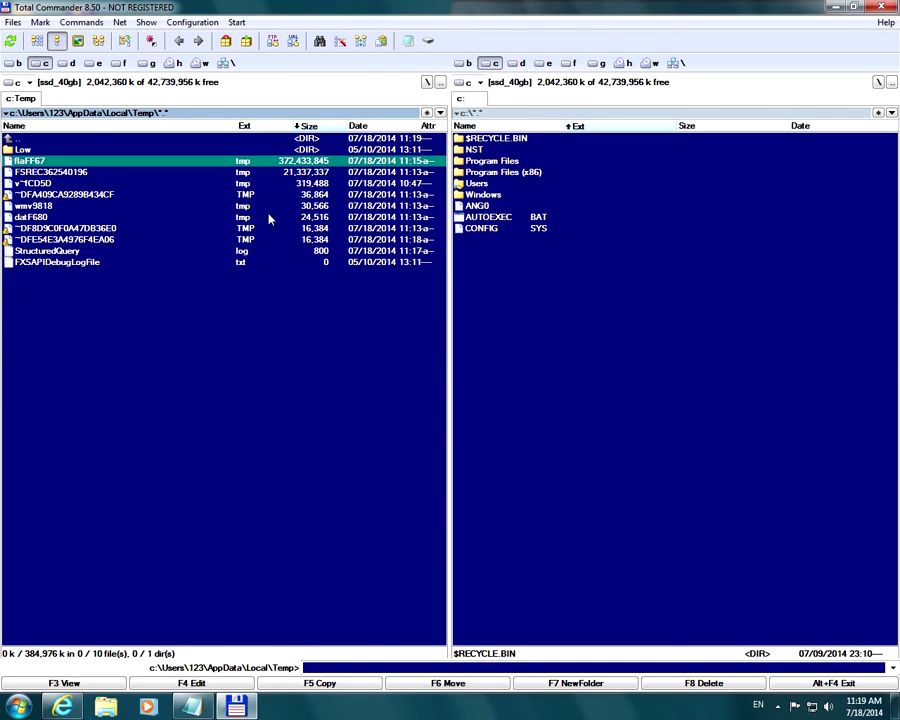
right_click(249, 162)
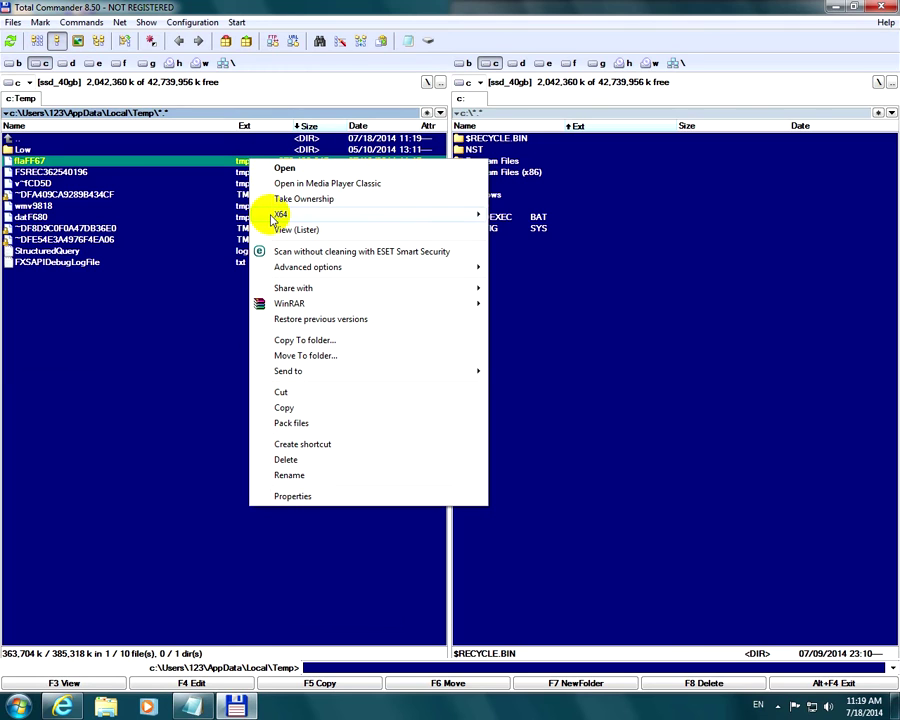
mouse_move(270, 215)
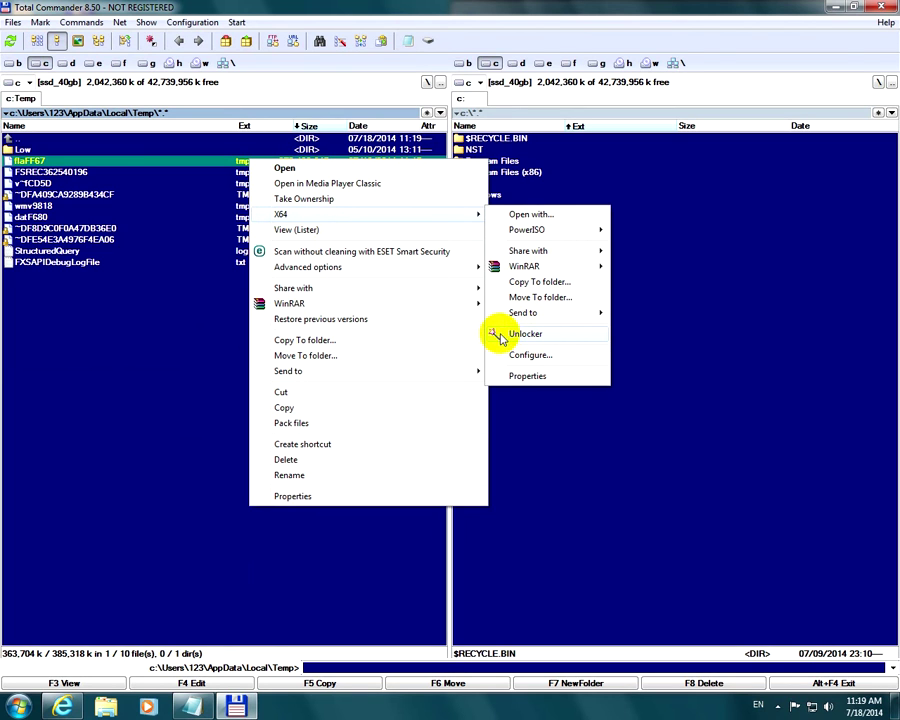
click(530, 334)
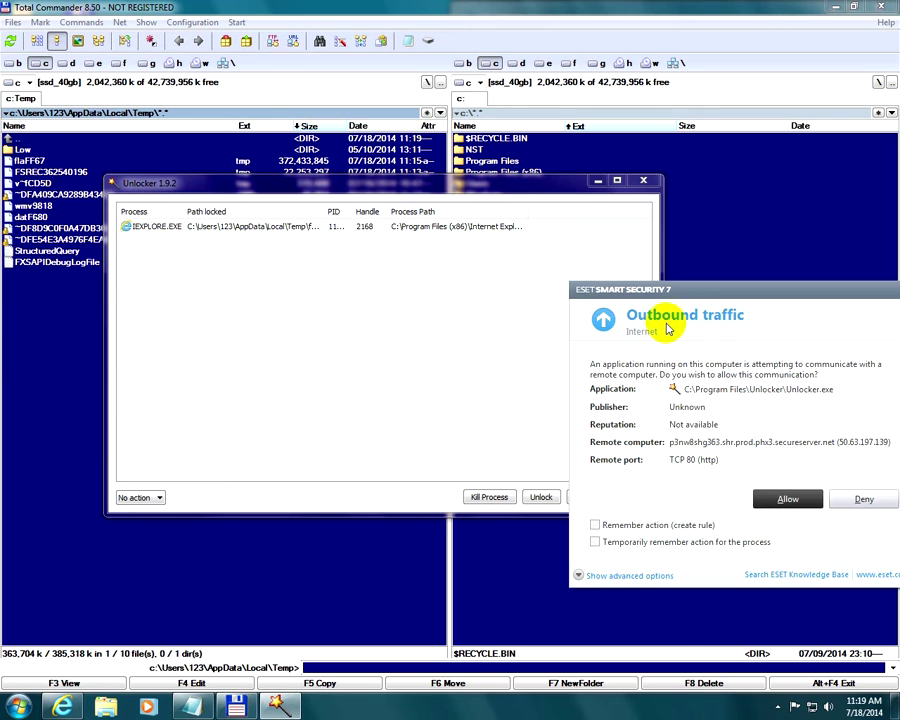
- Answer ESET's prompt for Unlocker, remembering the choice, and set IEXPLORE.EXE's lock action to Copy
click(636, 530)
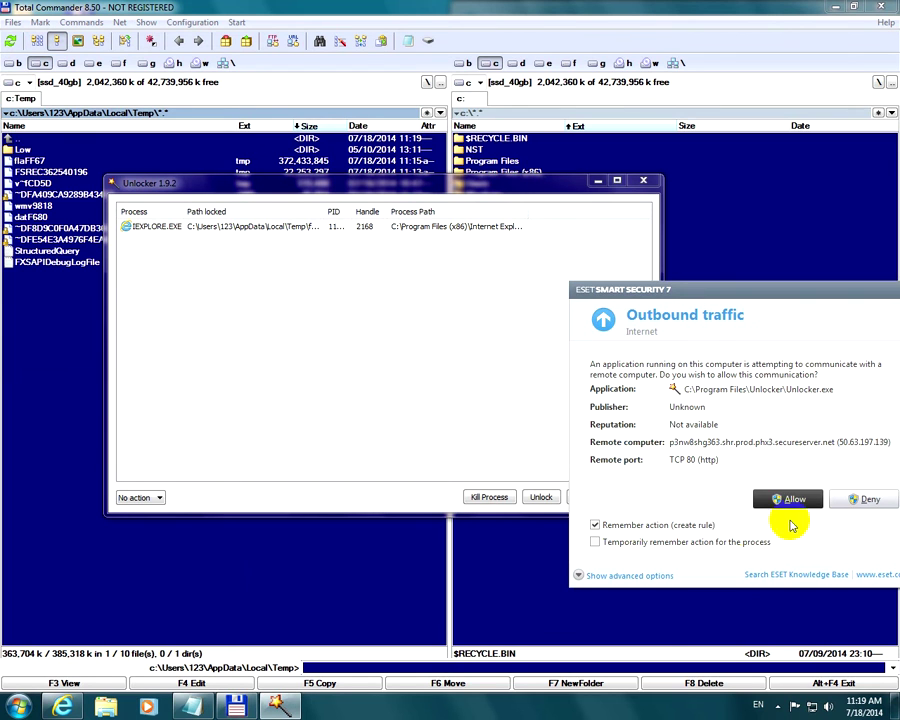
click(864, 500)
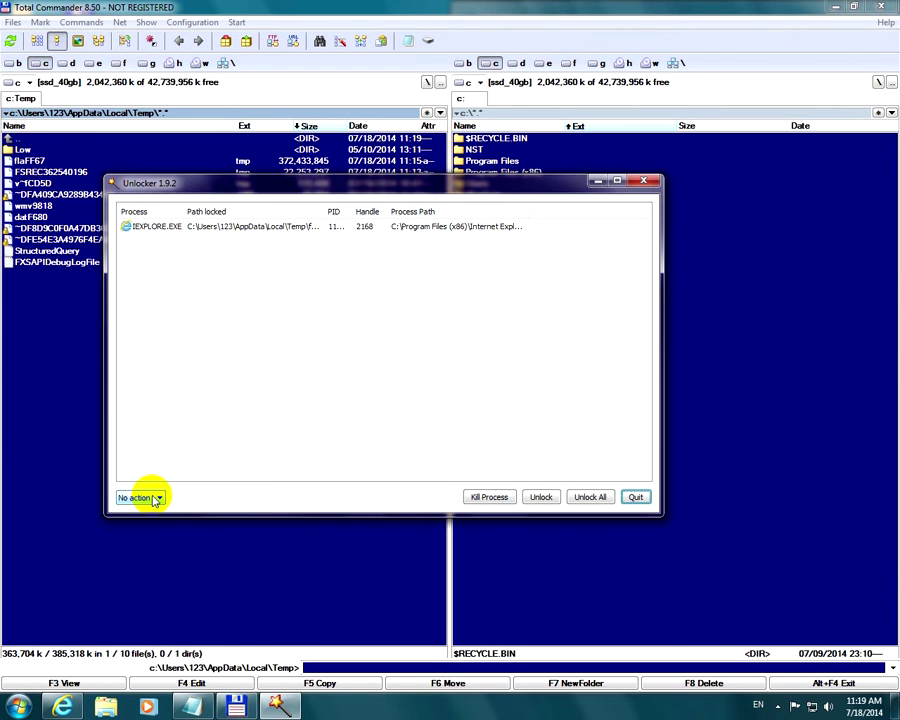
click(168, 229)
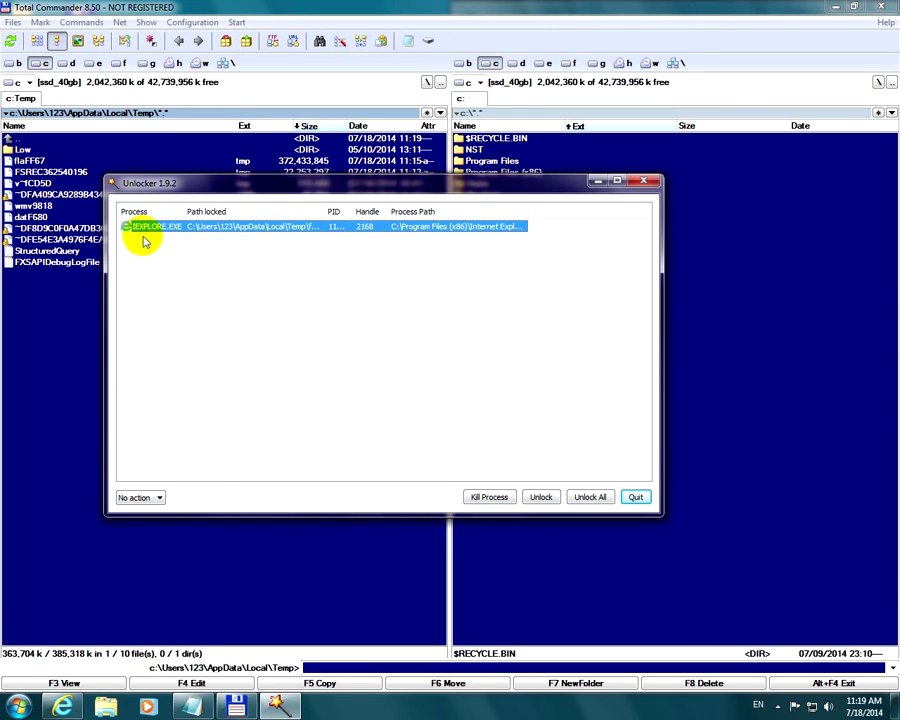
click(159, 499)
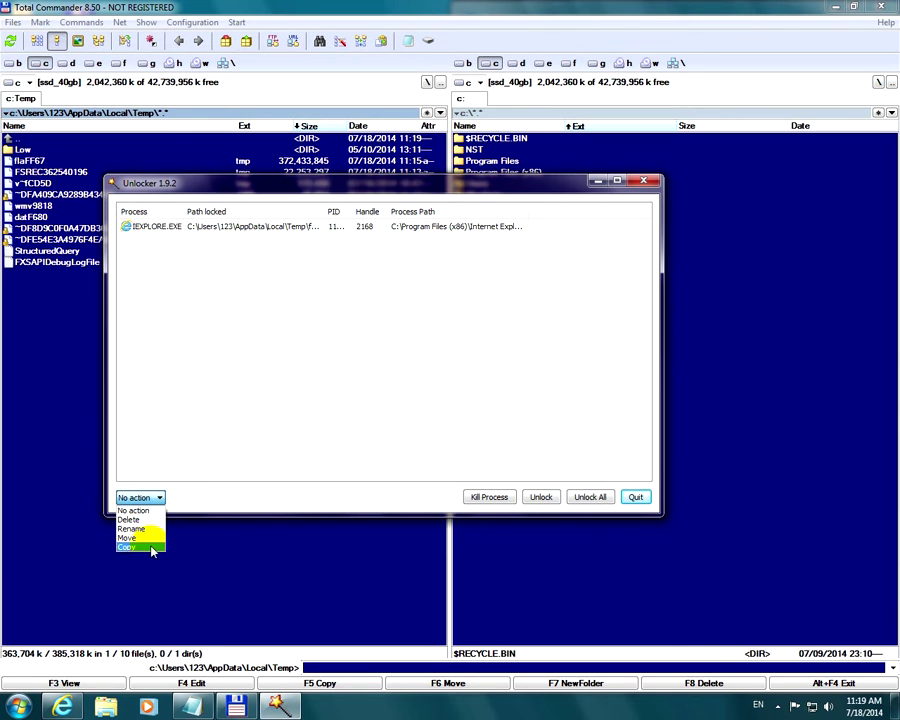
click(151, 549)
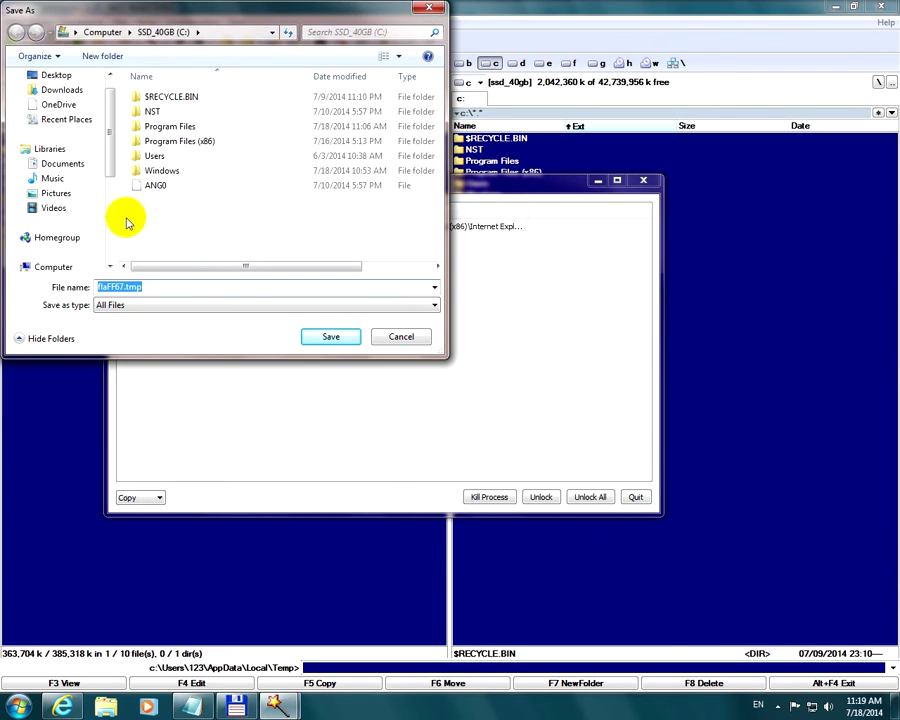
- Save the flaFF67.tmp copy to SSD_60GB (D:) and dismiss the success message
scroll(110, 216, down, 4)
click(66, 134)
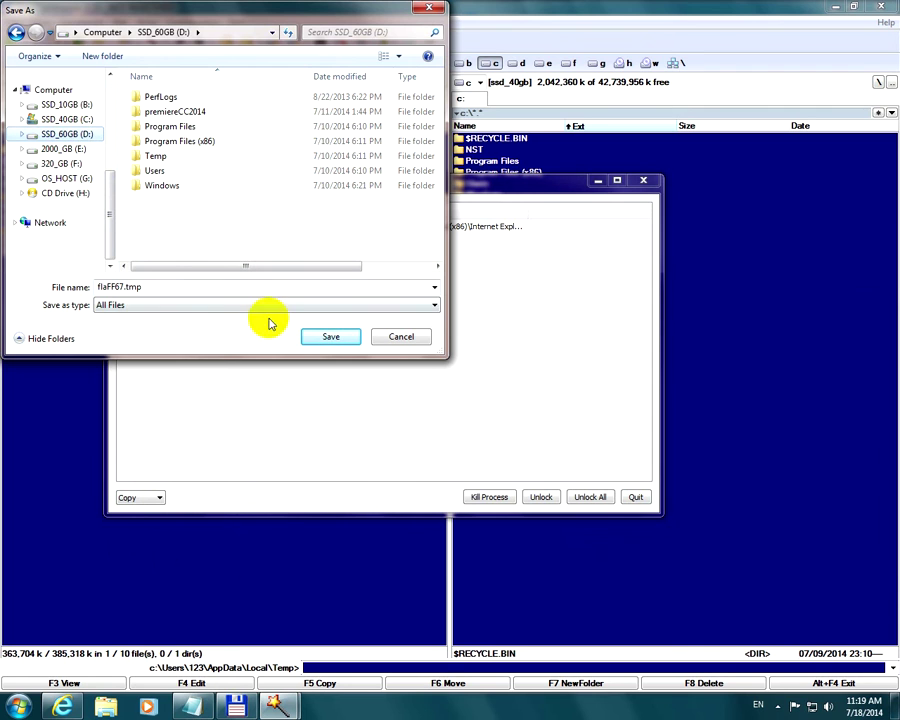
click(331, 340)
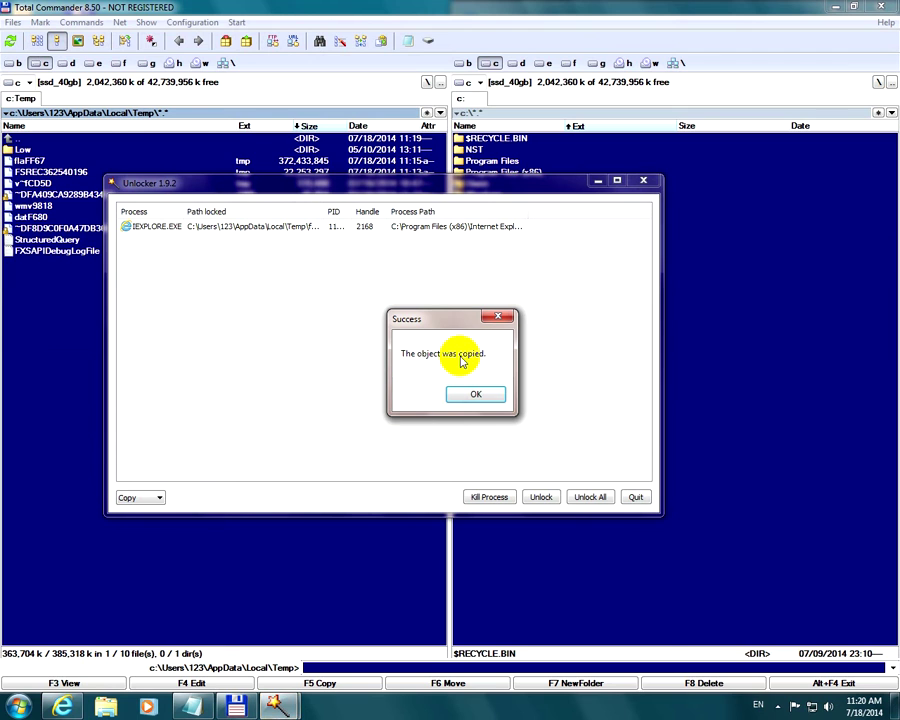
click(469, 395)
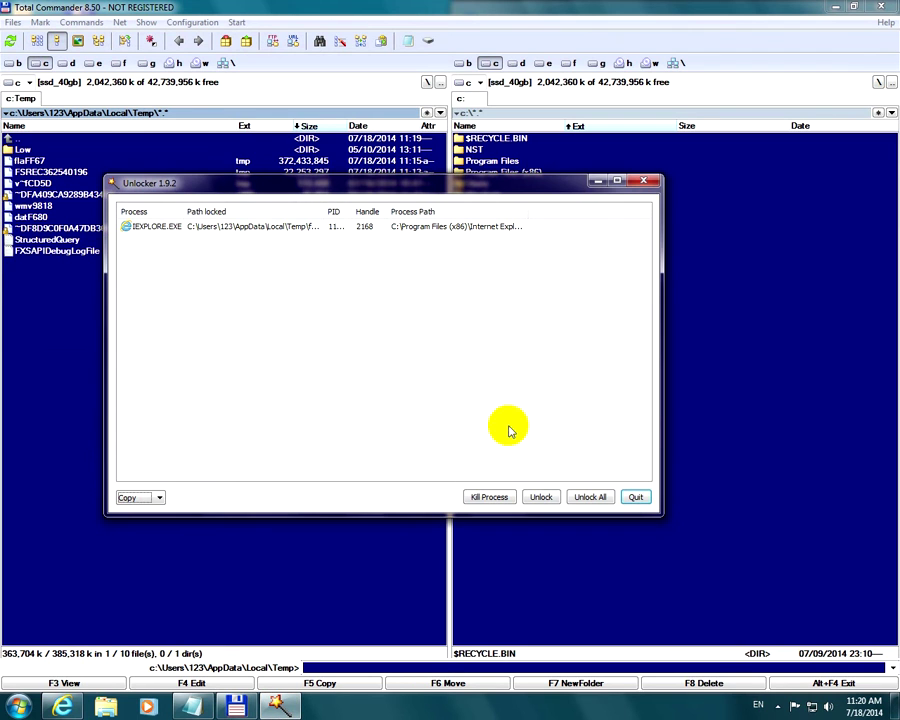
- Quit Unlocker and list drive D: in the right panel with the copied flaFF67 selected
click(638, 497)
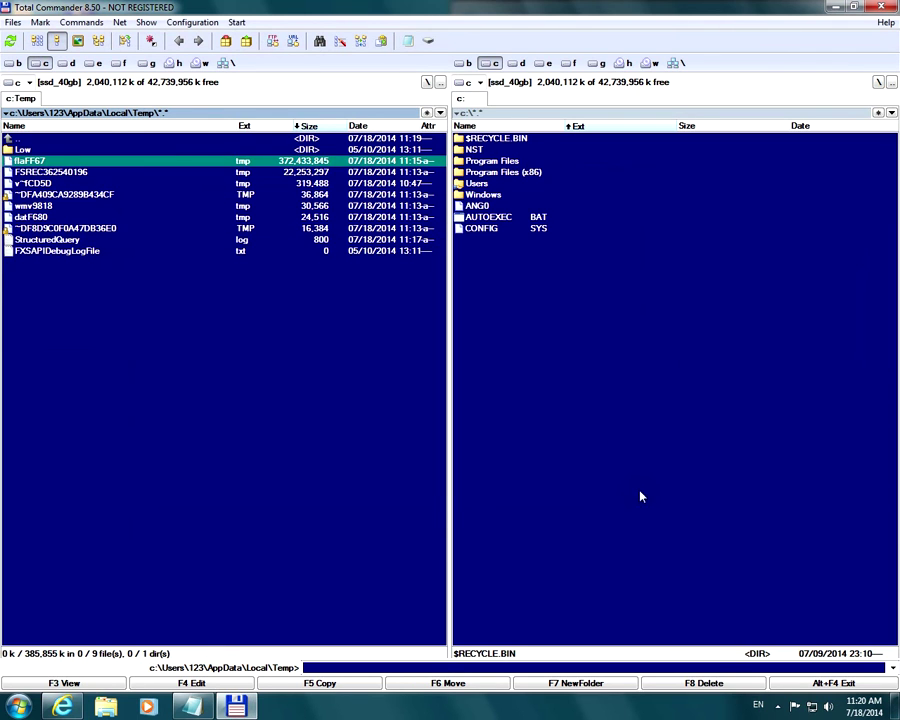
click(566, 358)
click(516, 63)
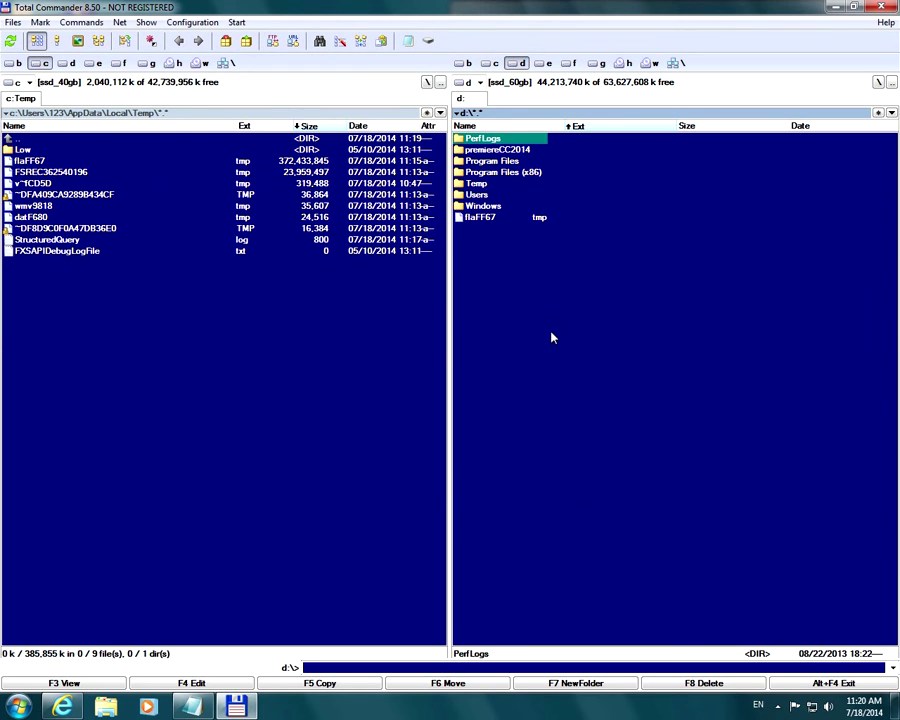
click(528, 218)
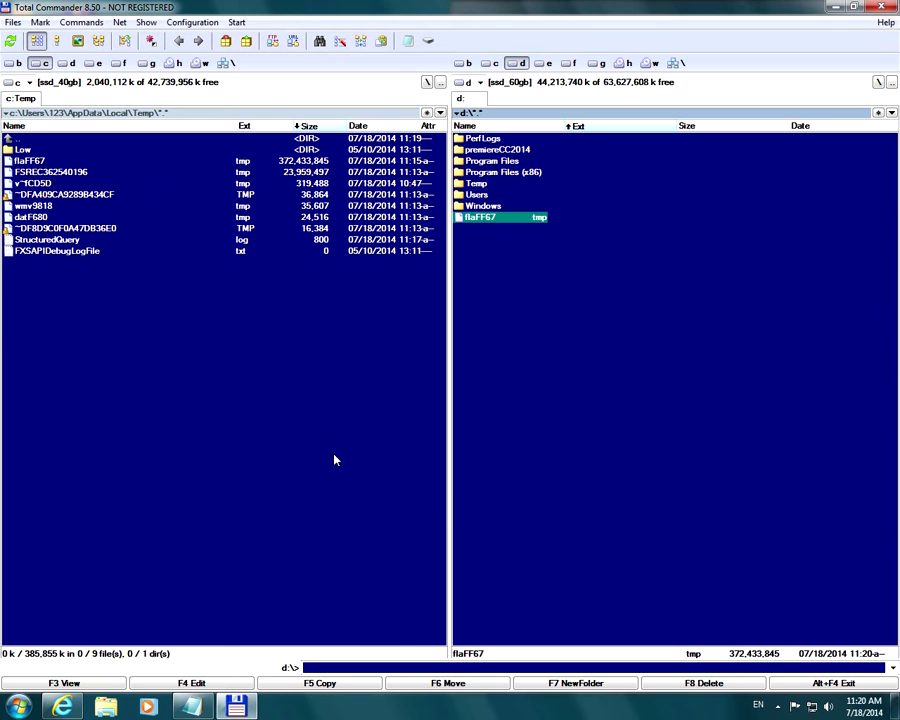
key(Tab)
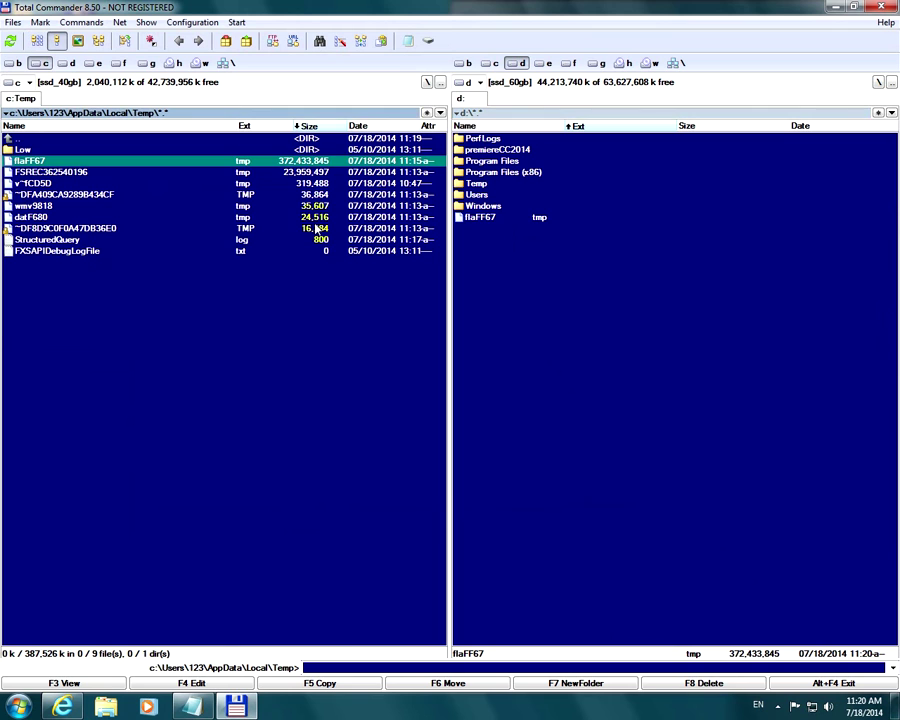
- Close Internet Explorer playing the film so it releases the temp file
click(62, 707)
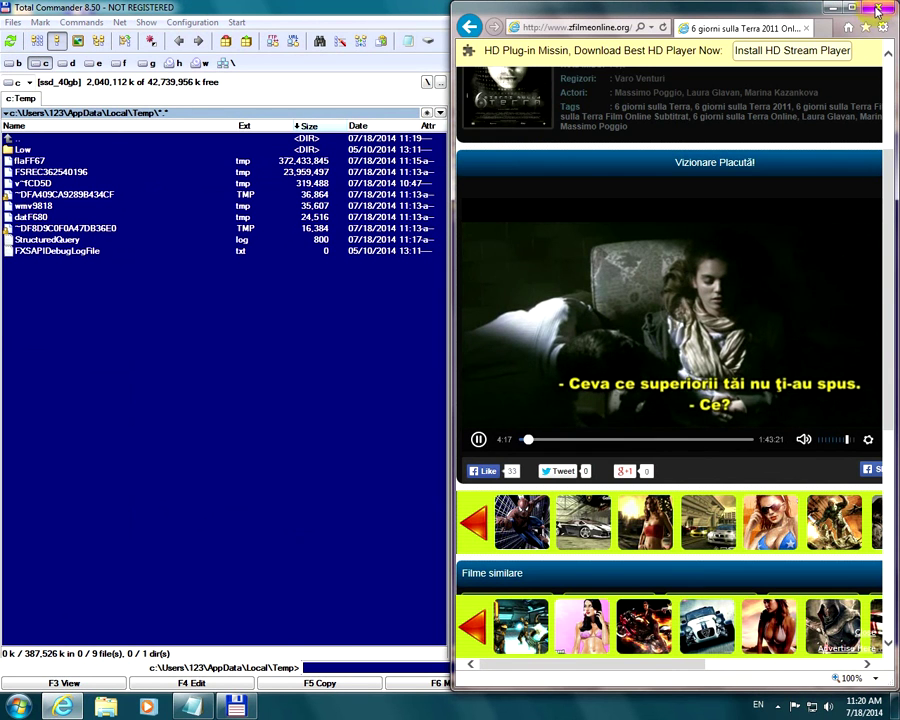
click(876, 9)
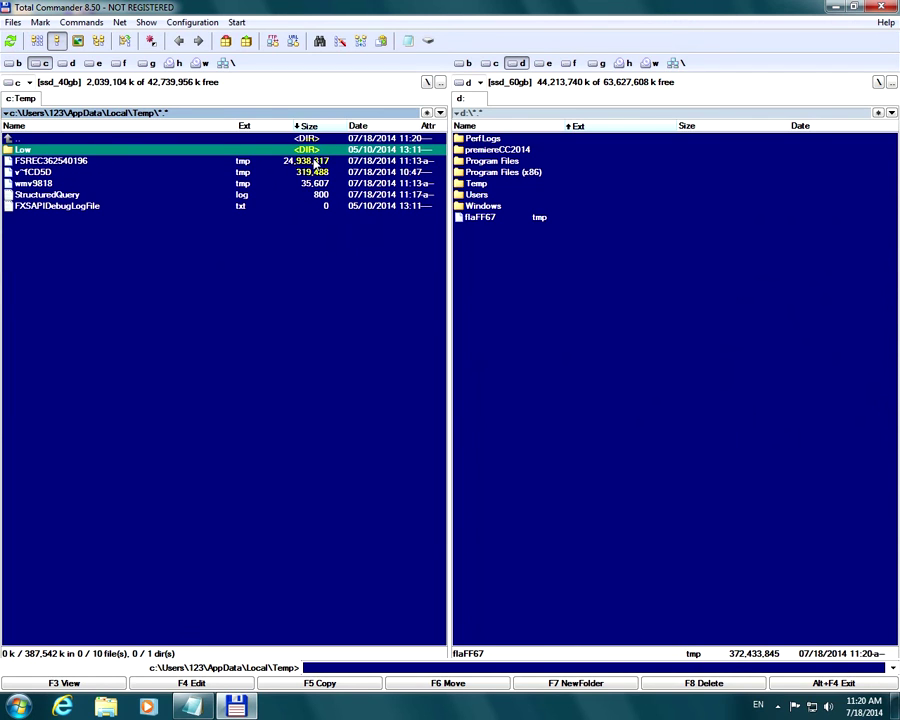
click(532, 247)
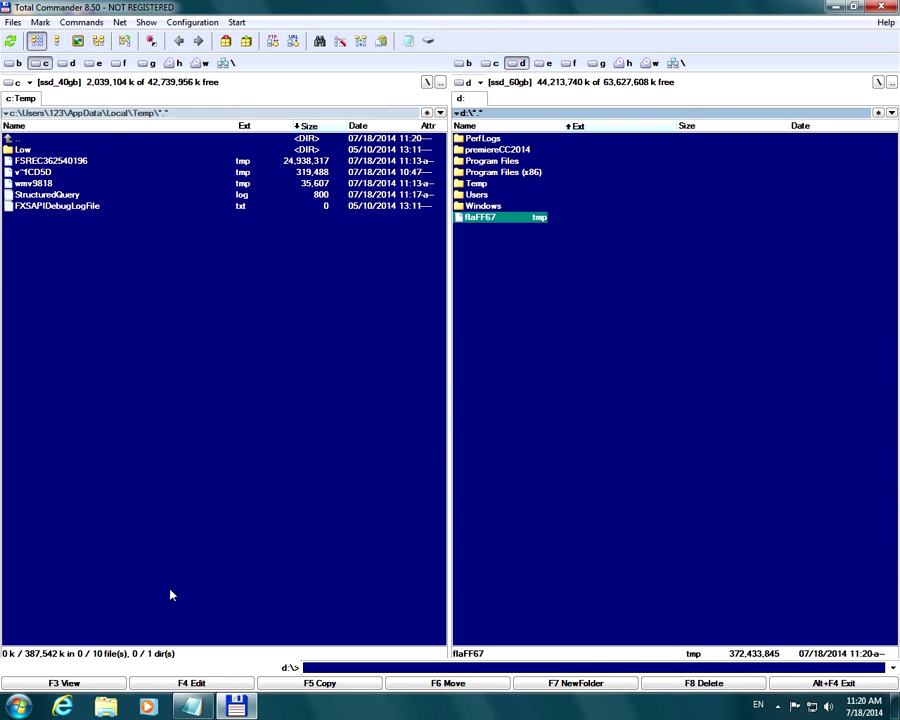
click(73, 685)
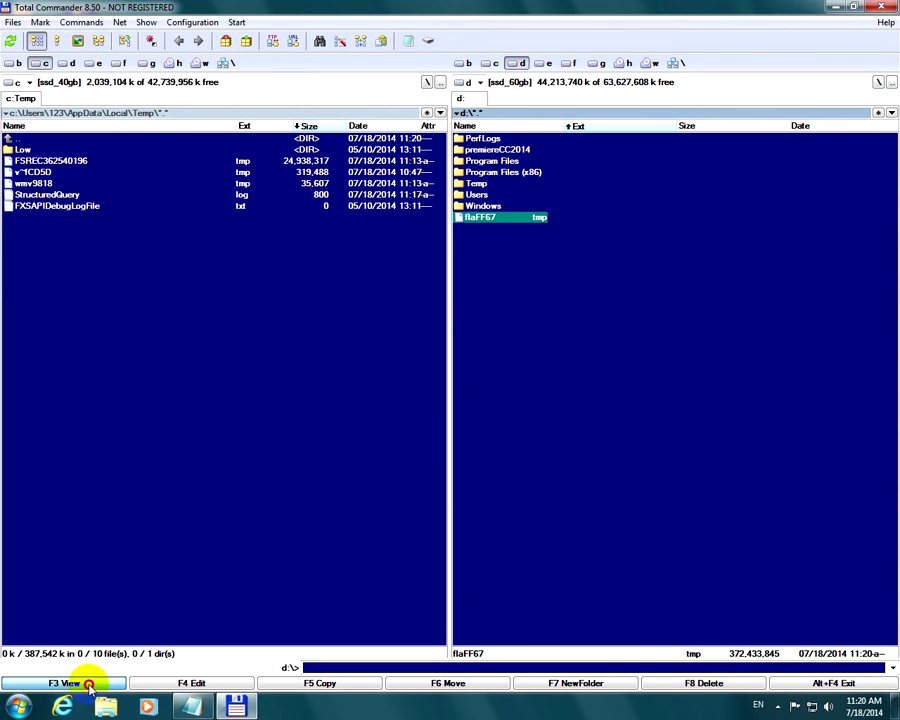
click(88, 685)
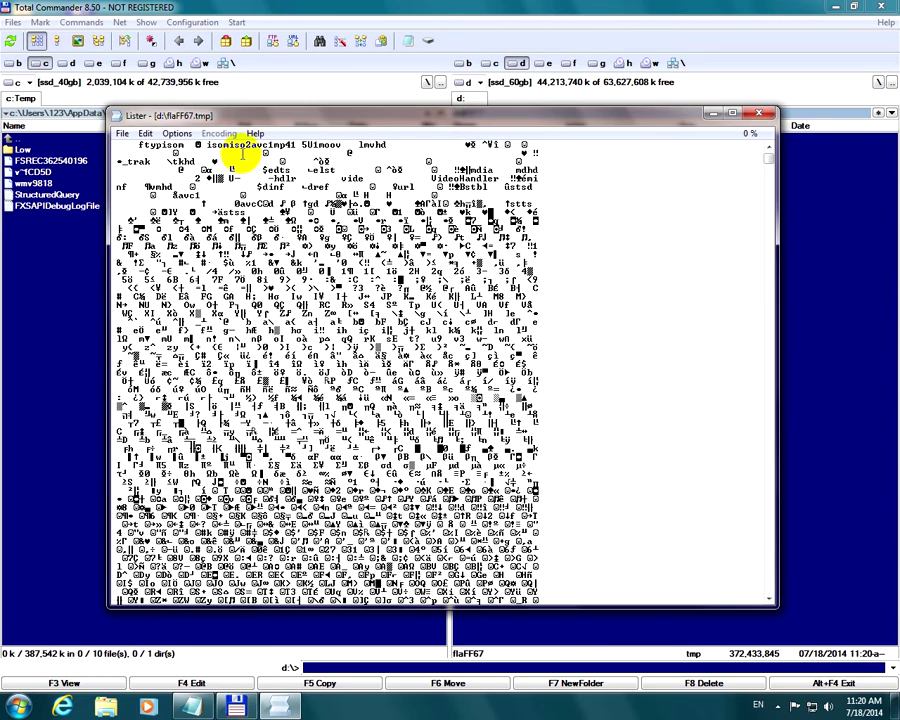
drag(249, 146, 270, 146)
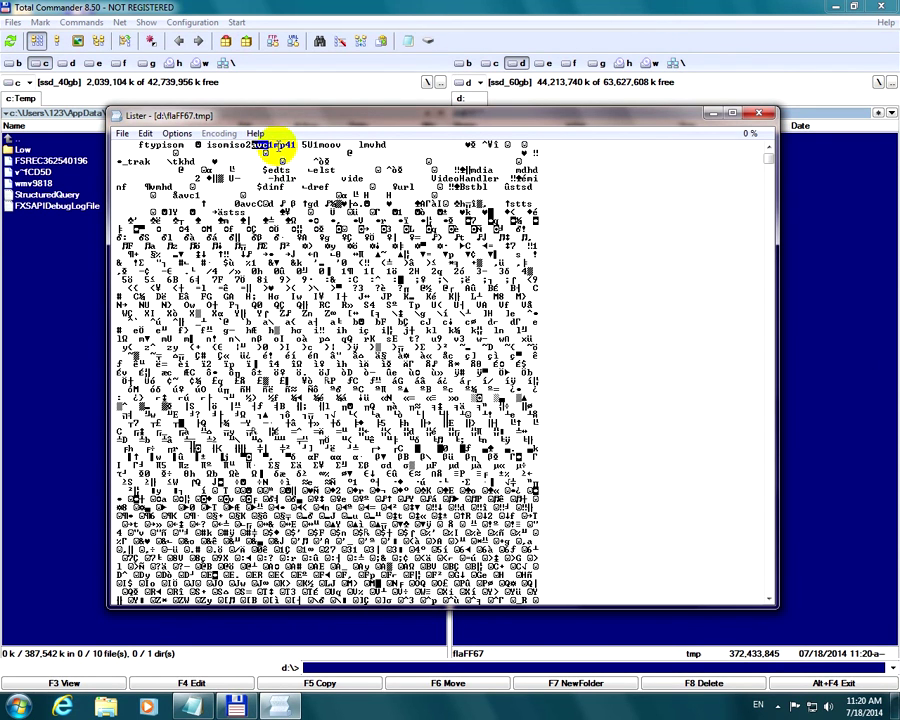
drag(277, 146, 294, 146)
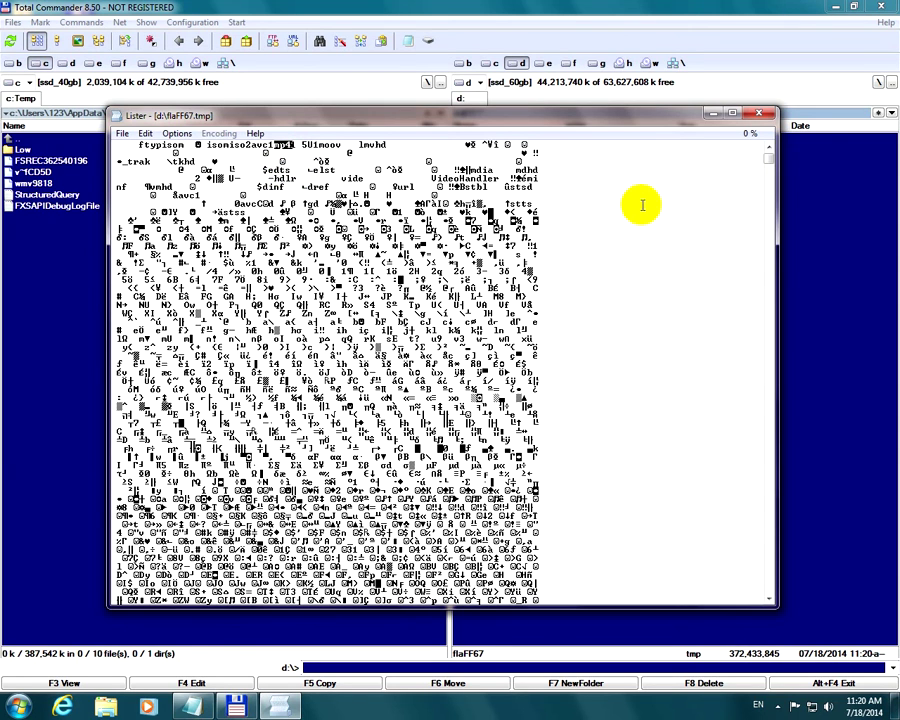
click(763, 116)
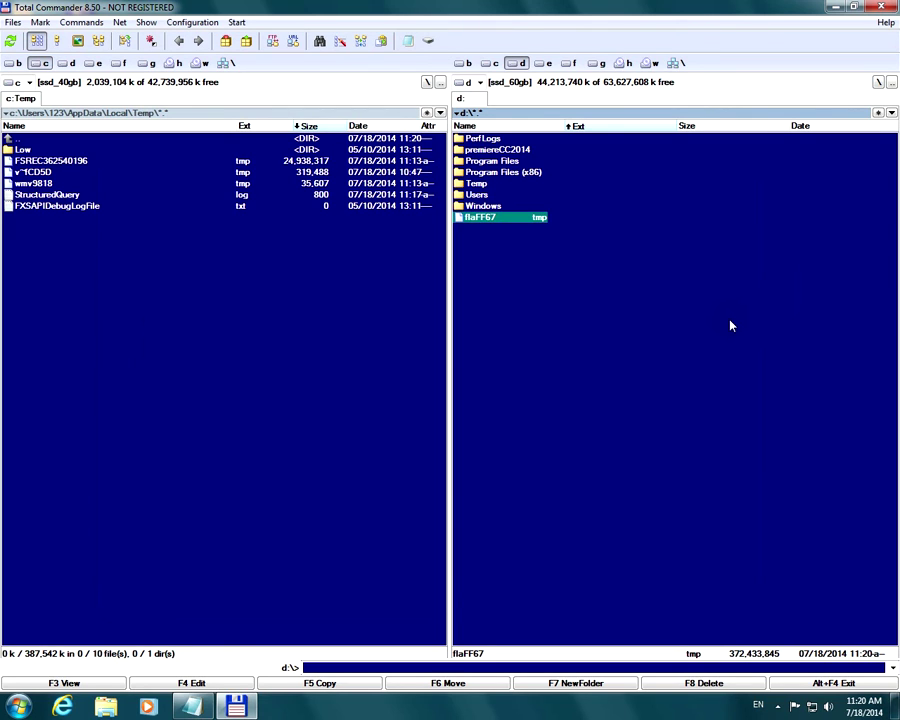
- Rename flaFF67.tmp on D: to flaFF67.mp4 with Shift+F6
key(shift+F6)
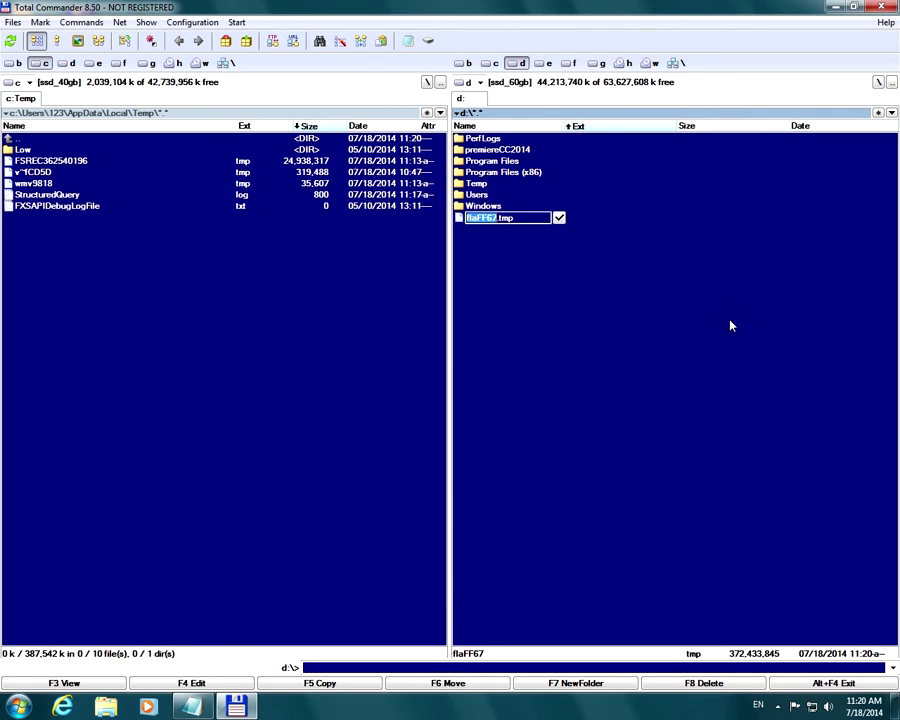
key(Right)
key(Right)
key(shift+End)
key(BackSpace)
text(mp4)
key(Return)
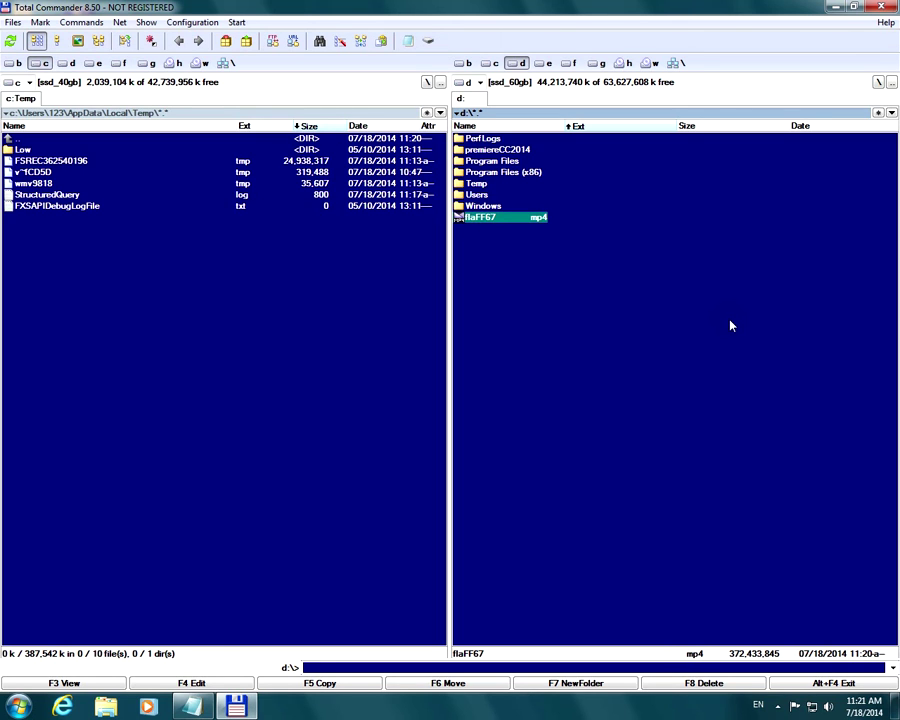
double_click(491, 219)
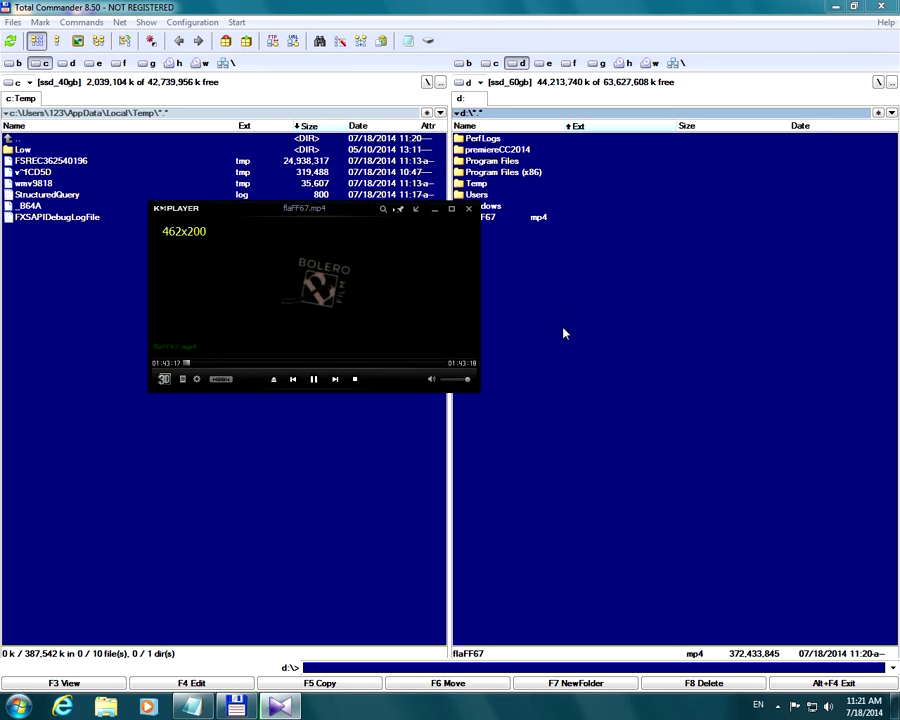
click(217, 366)
drag(217, 366, 422, 366)
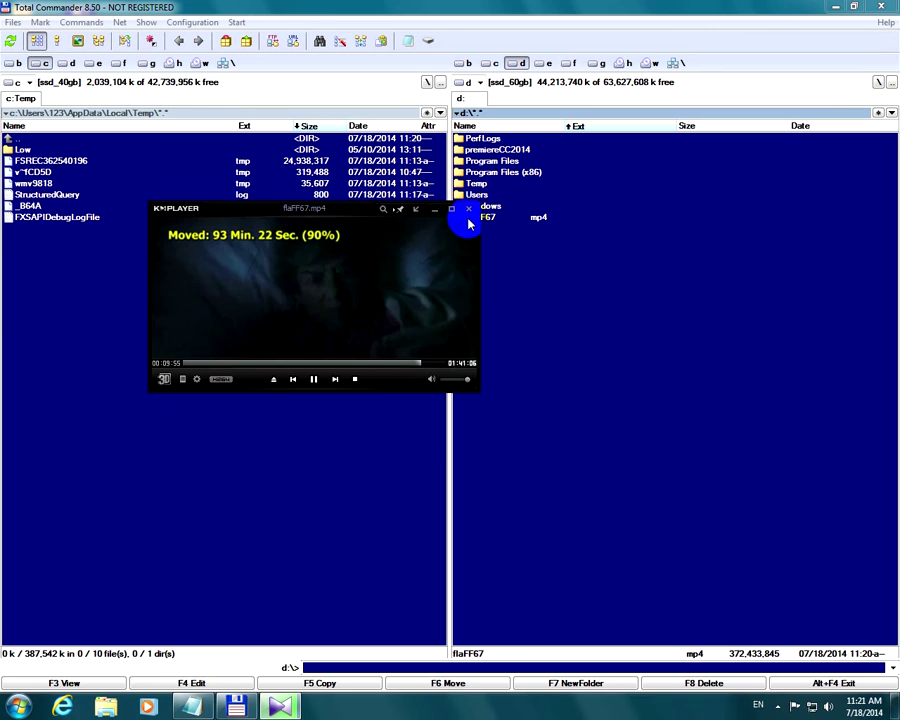
click(305, 364)
click(334, 364)
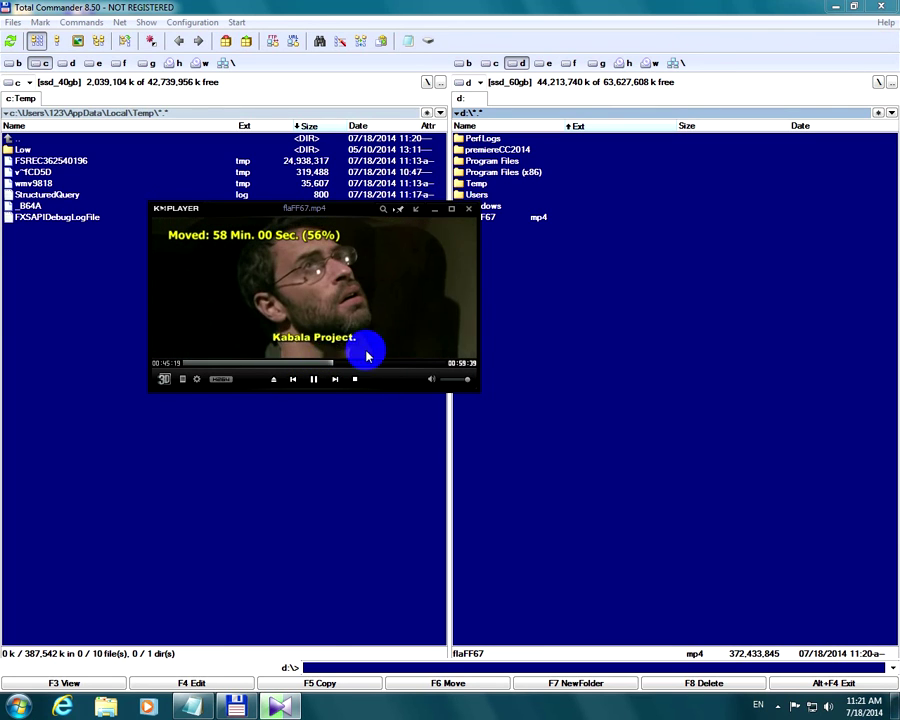
click(466, 211)
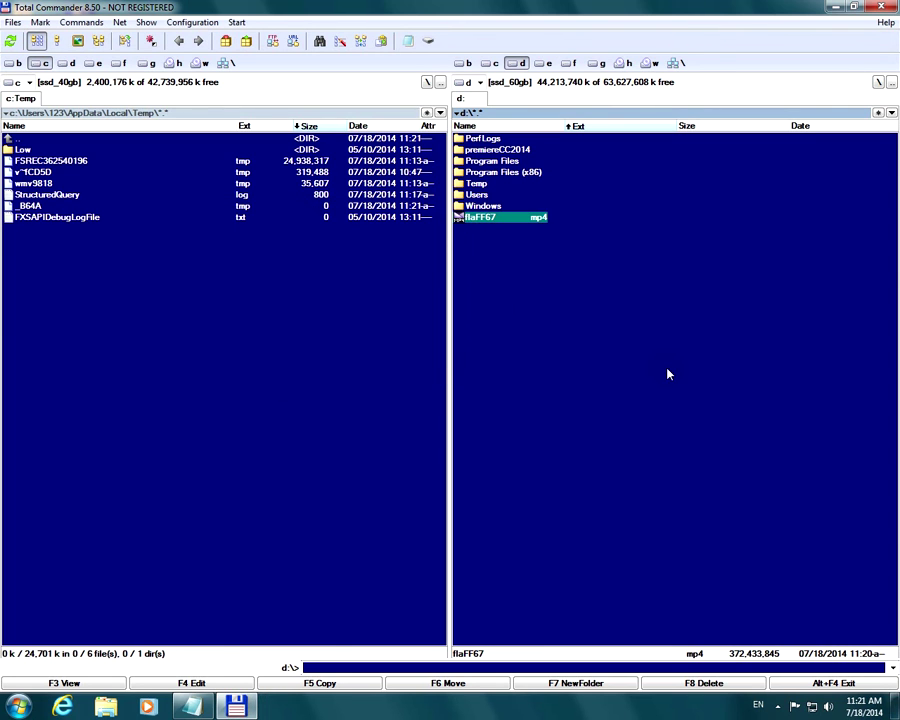
click(281, 368)
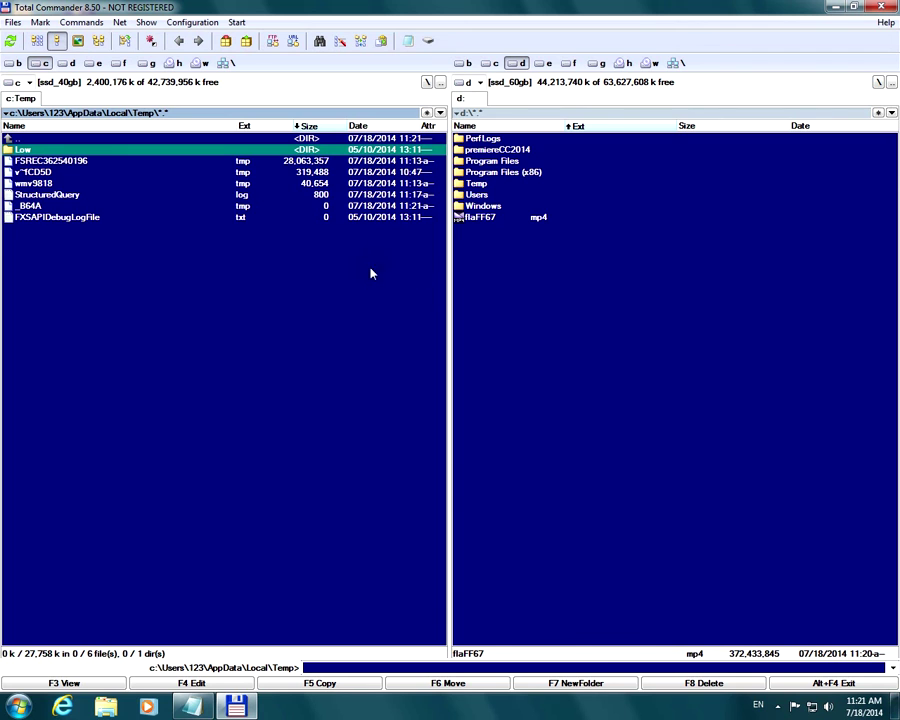
click(18, 706)
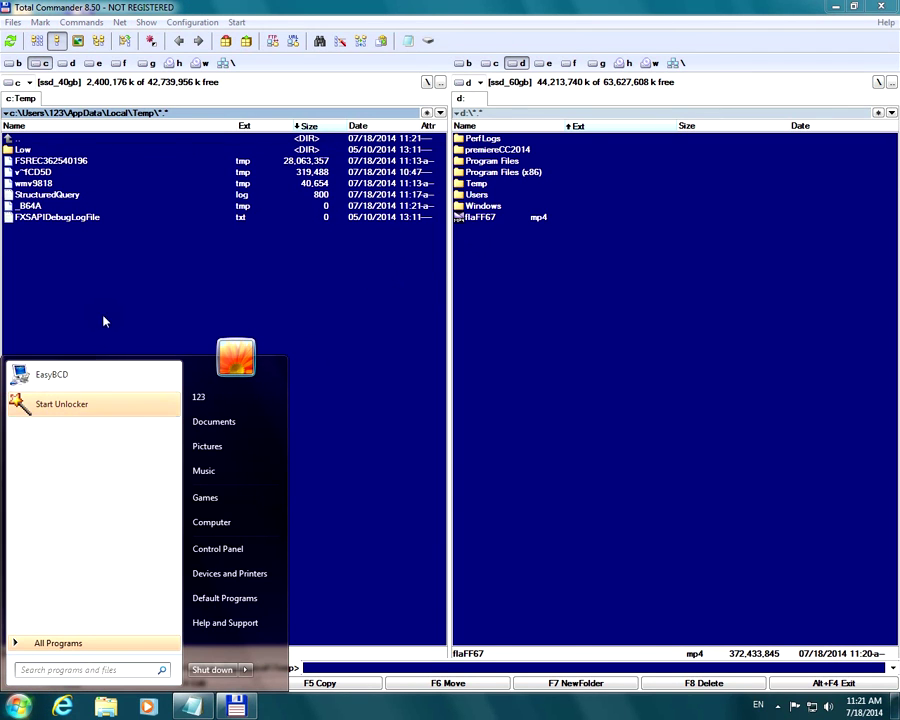
click(116, 292)
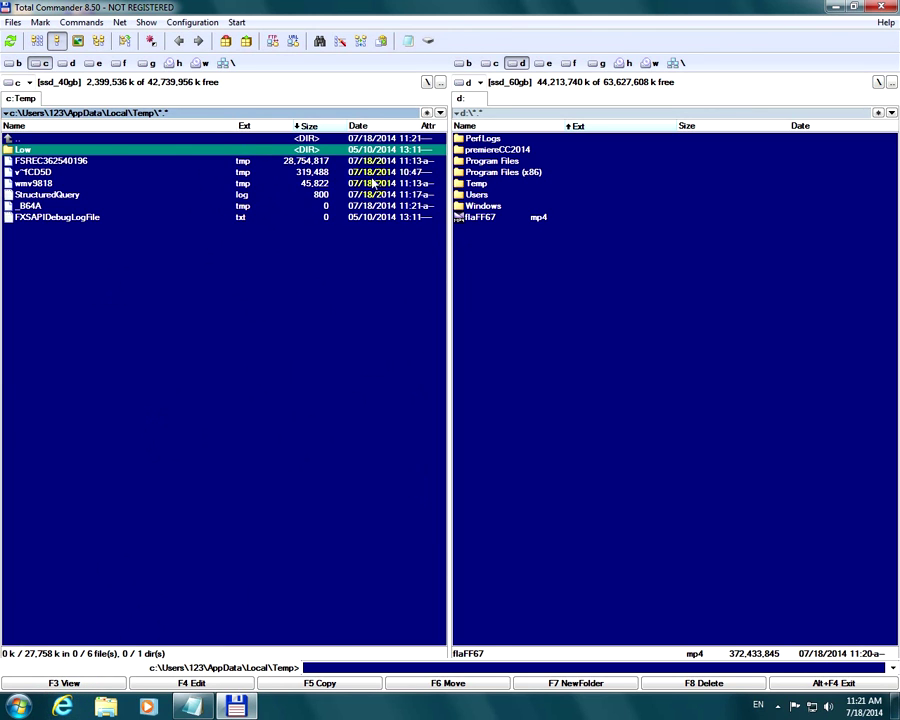
click(515, 219)
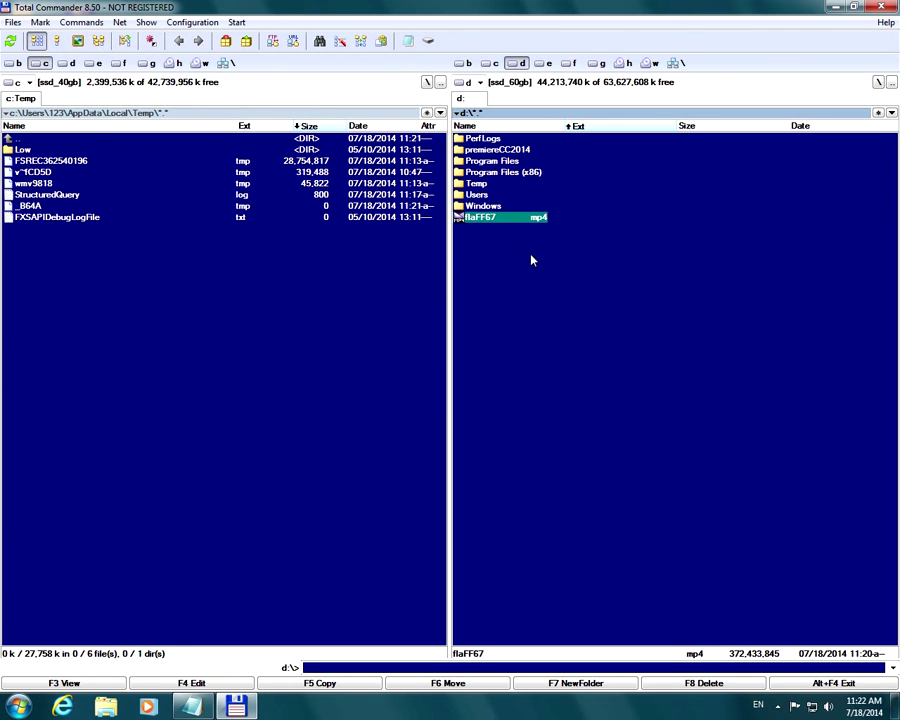